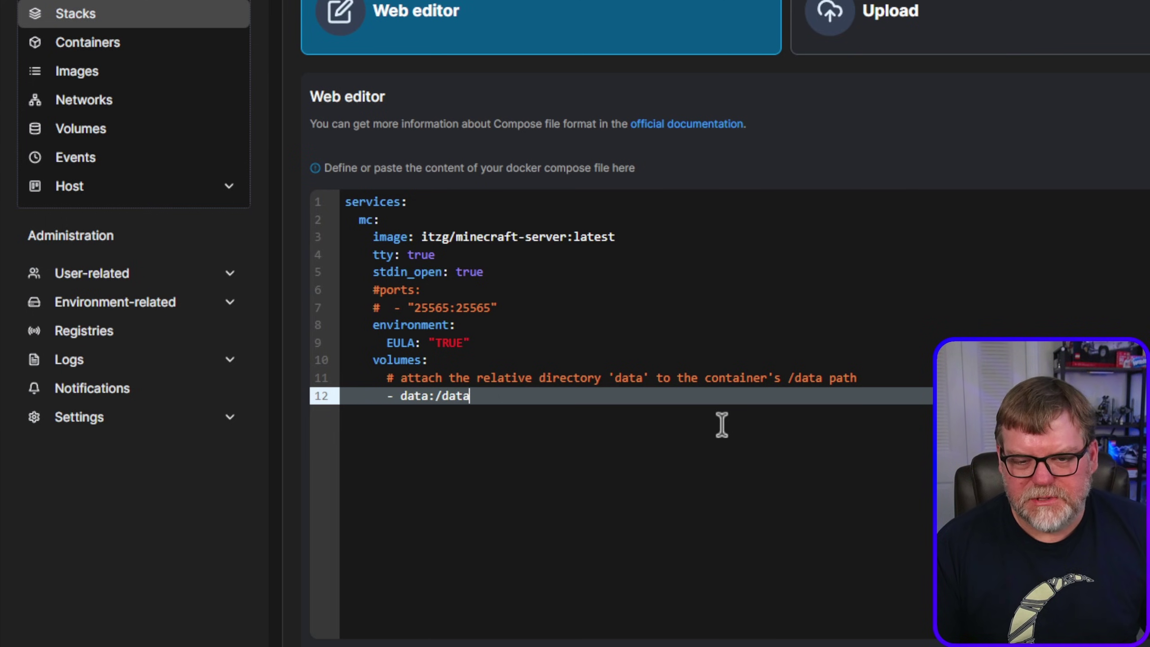
- Declare a top-level data volume at the end of the compose file and deploy the mcserver stack
key(Return)
key(Return)
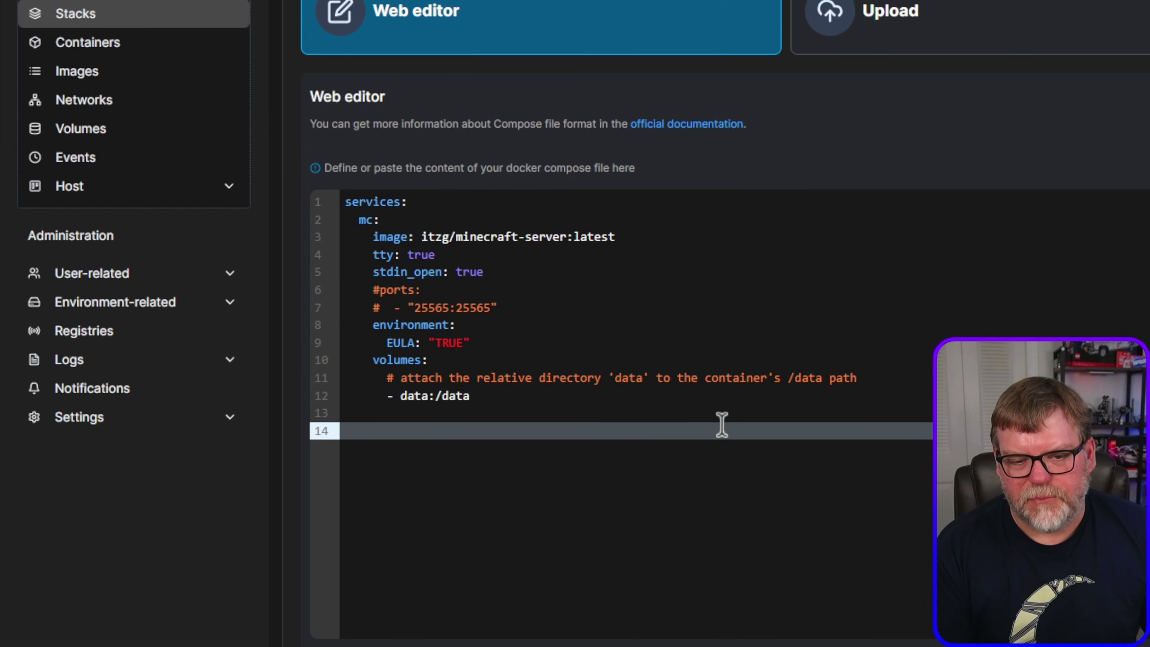
text(volumers)
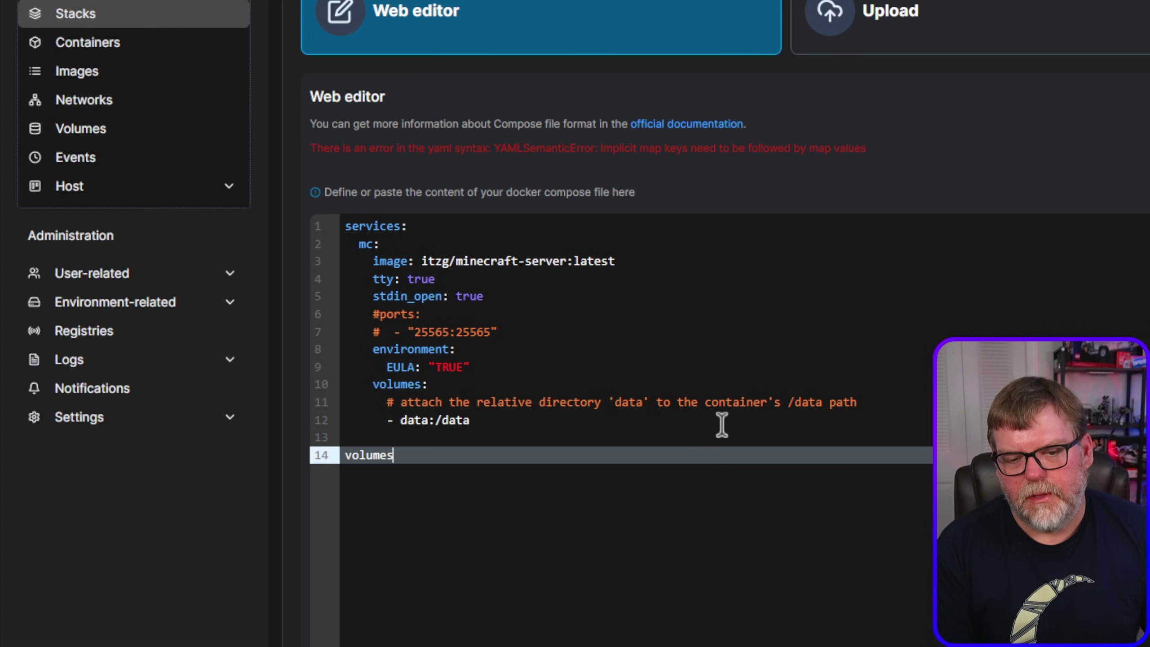
text(:)
key(Return)
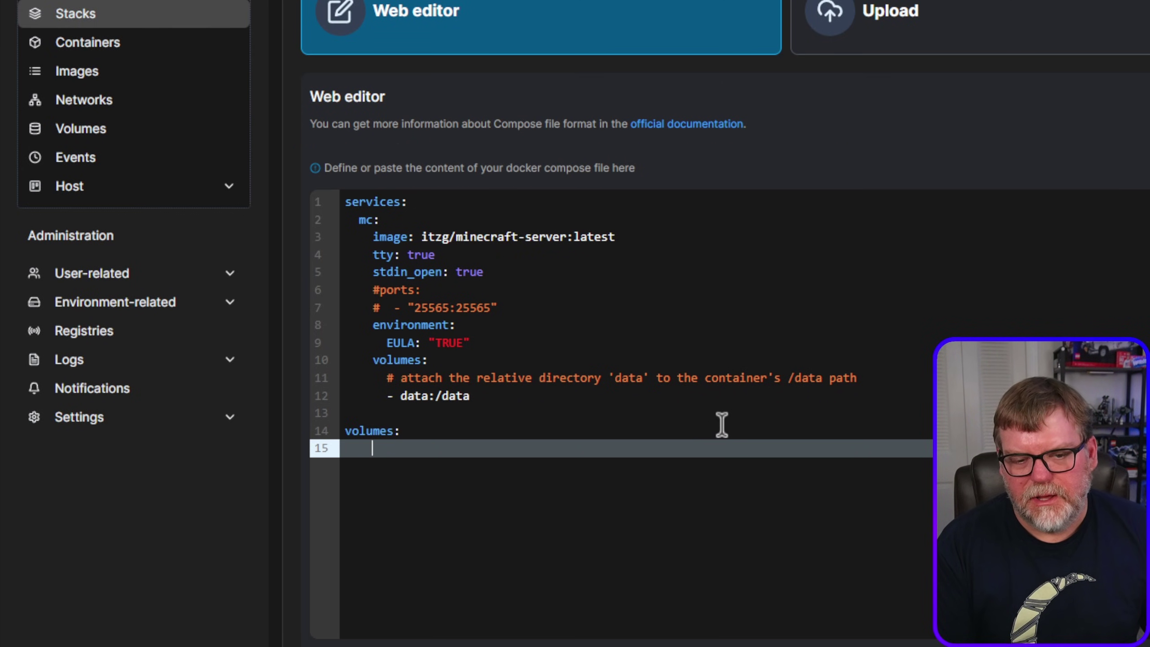
text(data:)
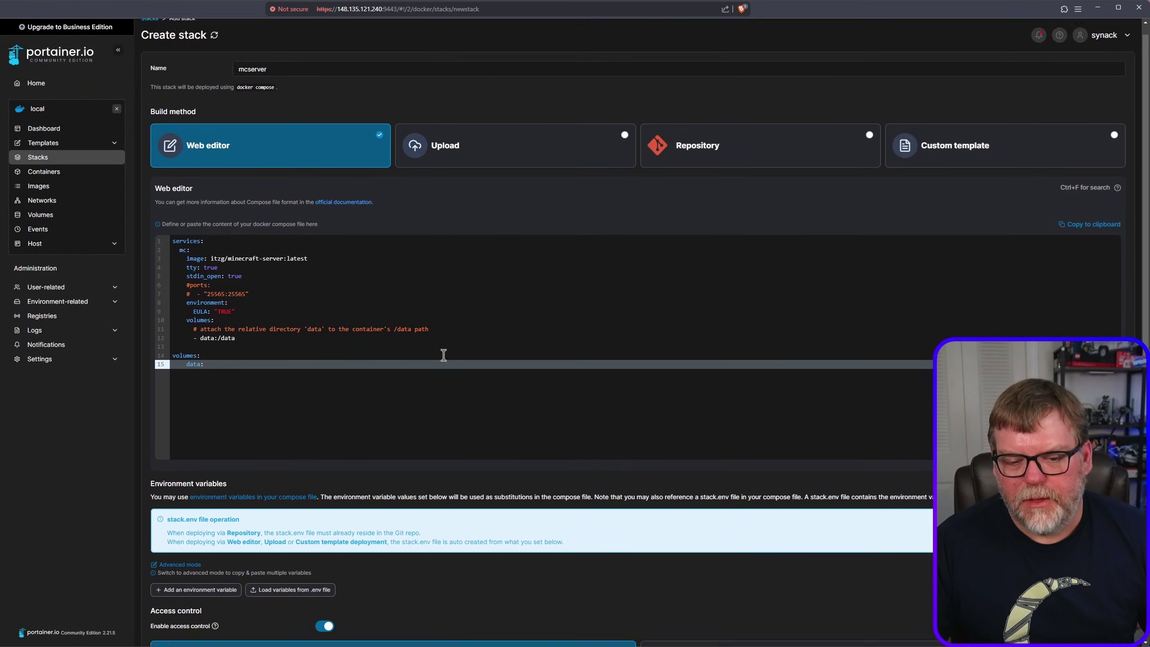
scroll(837, 370, down, 3)
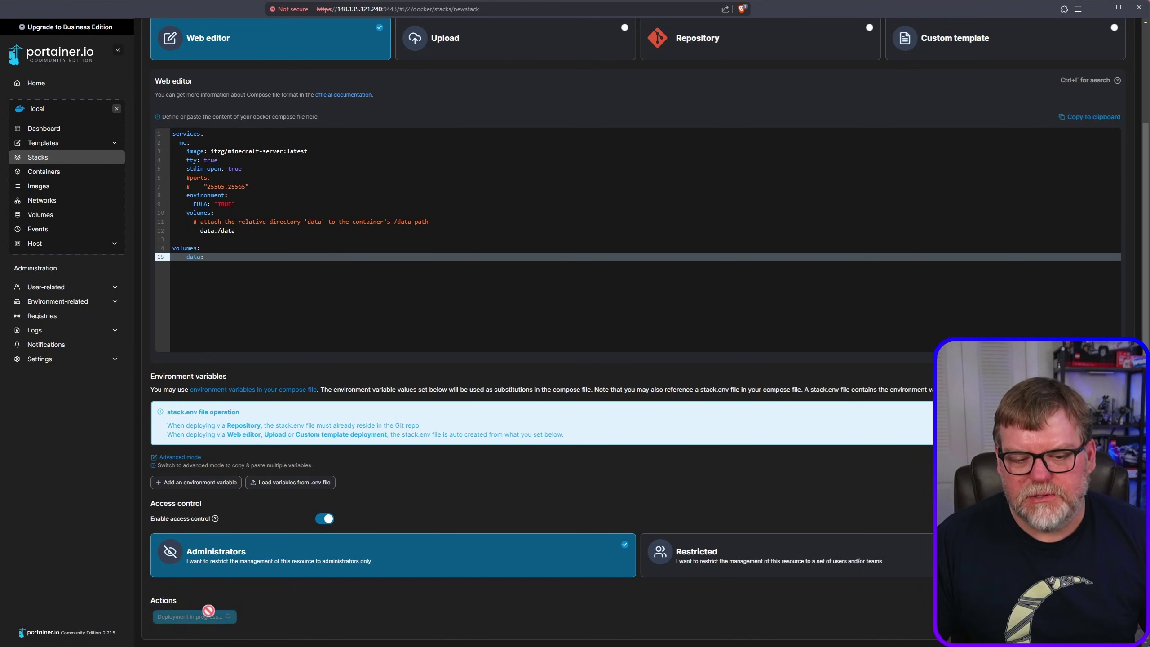
scroll(403, 348, up, 3)
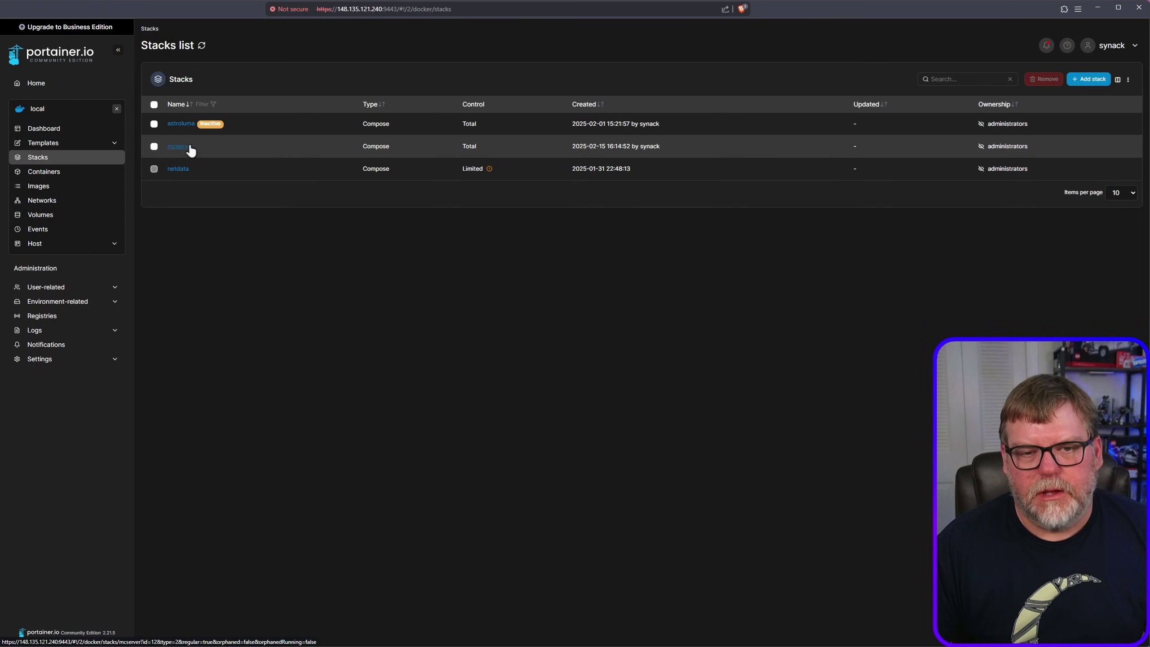
- Examine the logs of the mcserver-mc-1 container to follow the server's startup
click(44, 171)
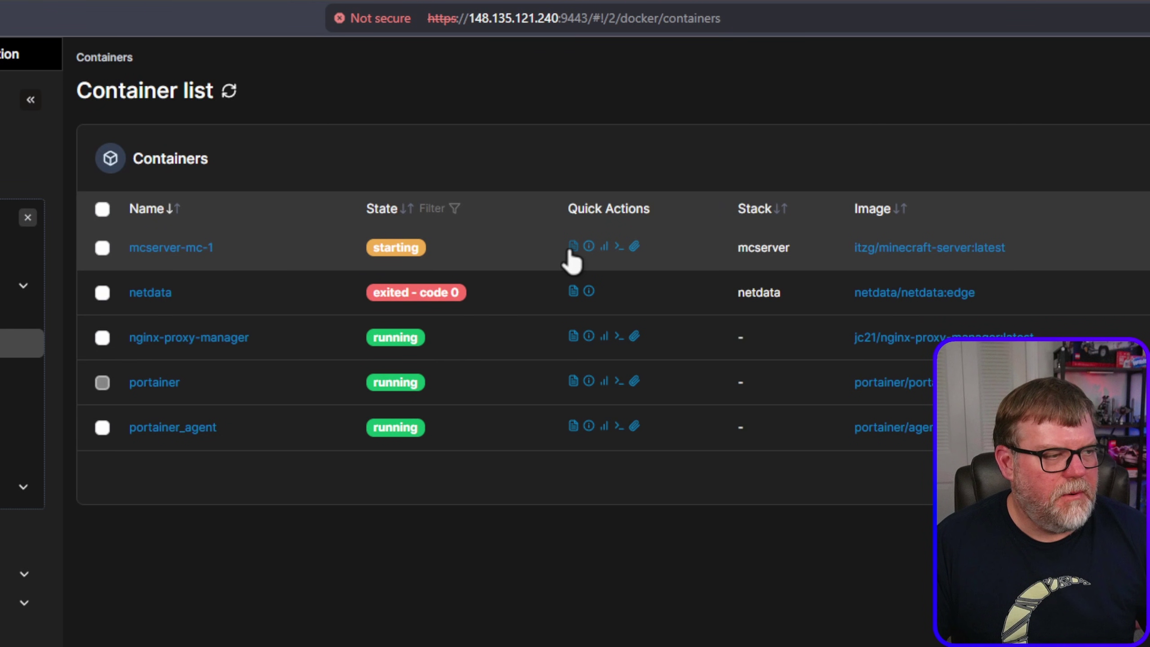
click(572, 248)
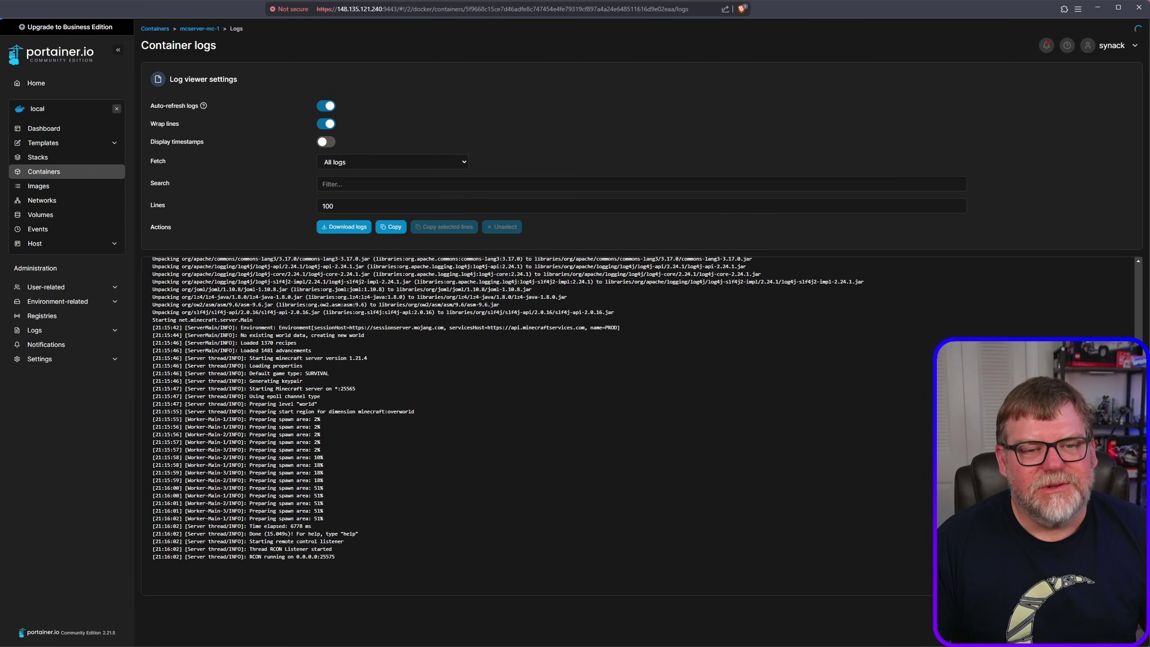
- Join the nginx-proxy-manager container to the mcserver_default network
click(48, 174)
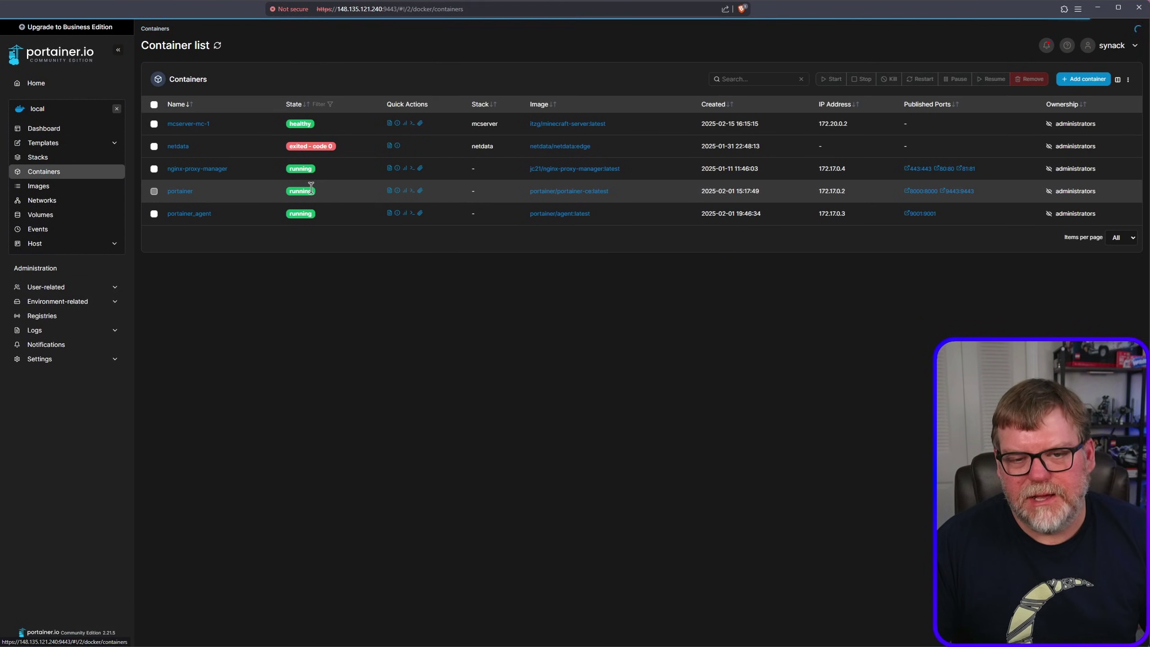
click(197, 170)
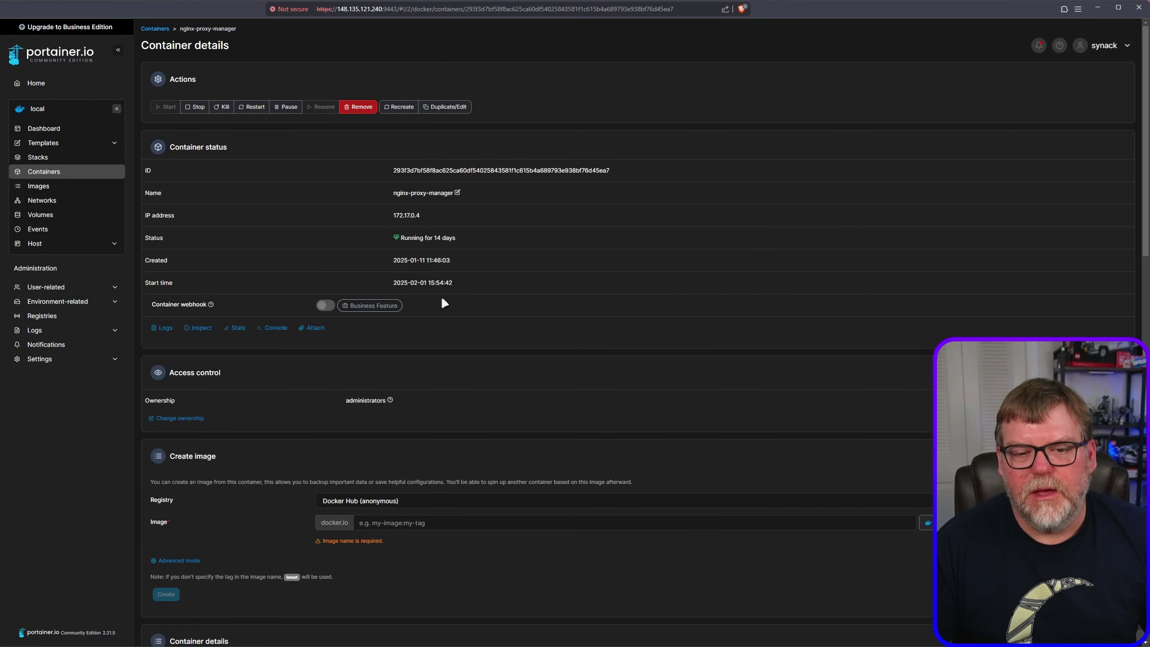
scroll(524, 473, down, 20)
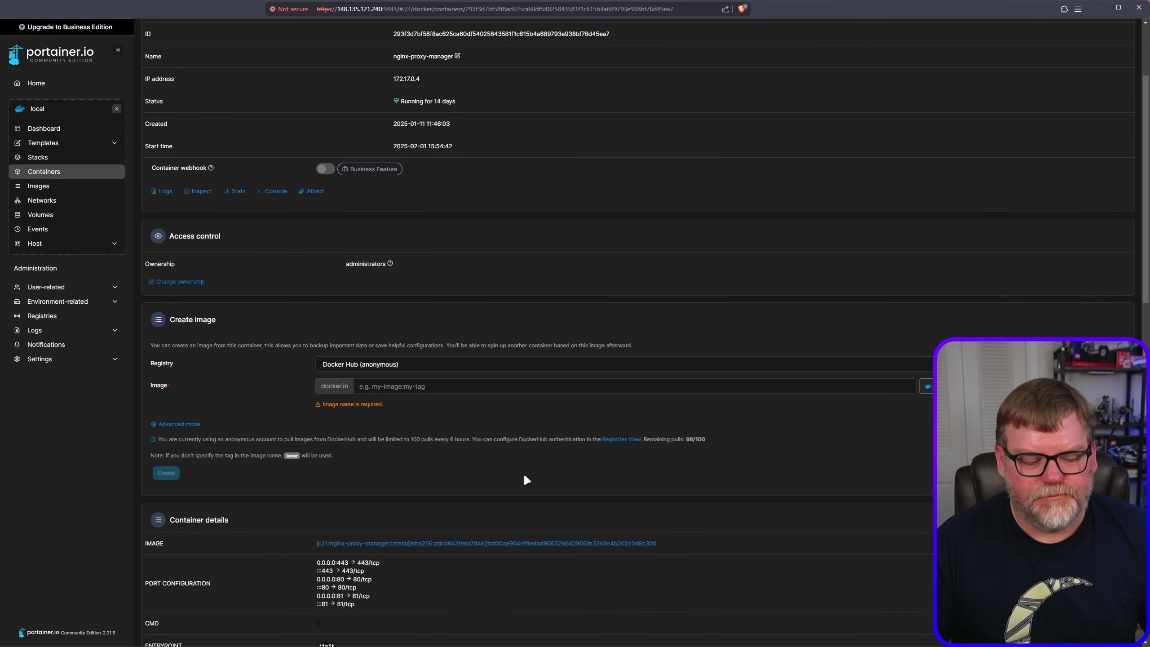
scroll(584, 479, down, 2)
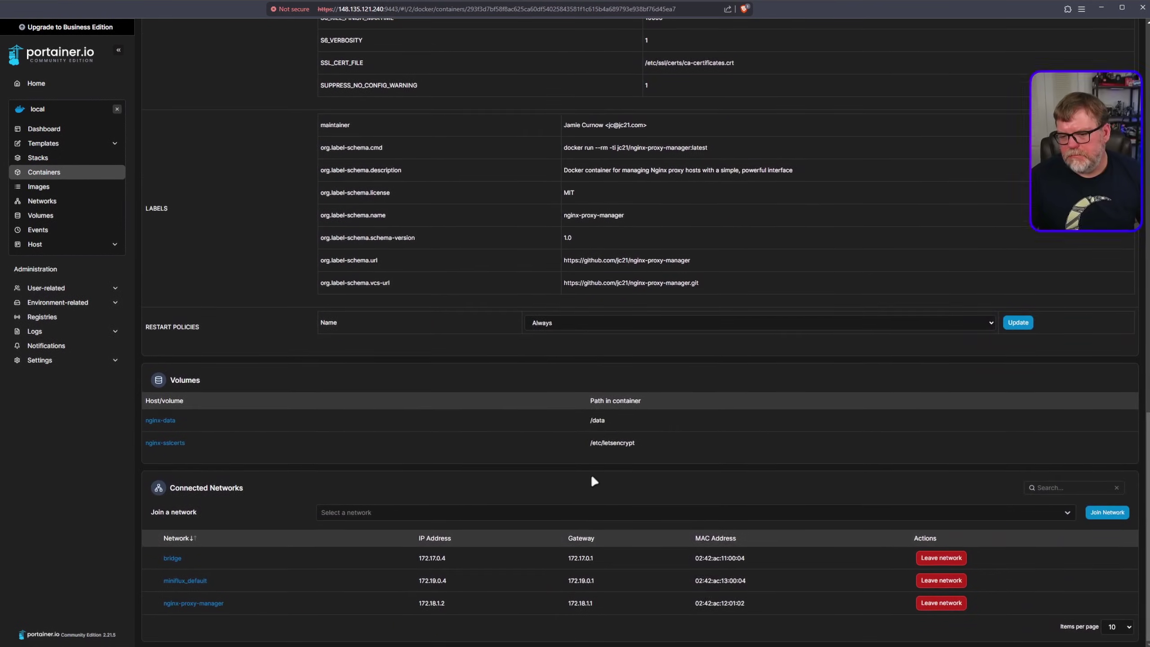
click(377, 510)
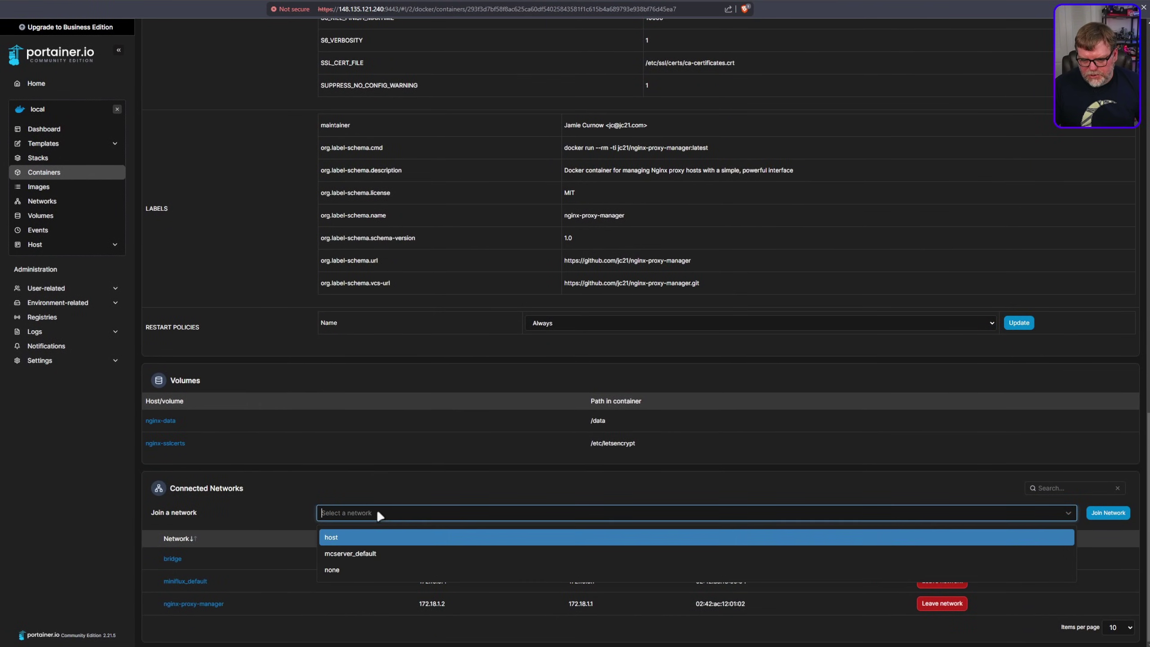
click(400, 550)
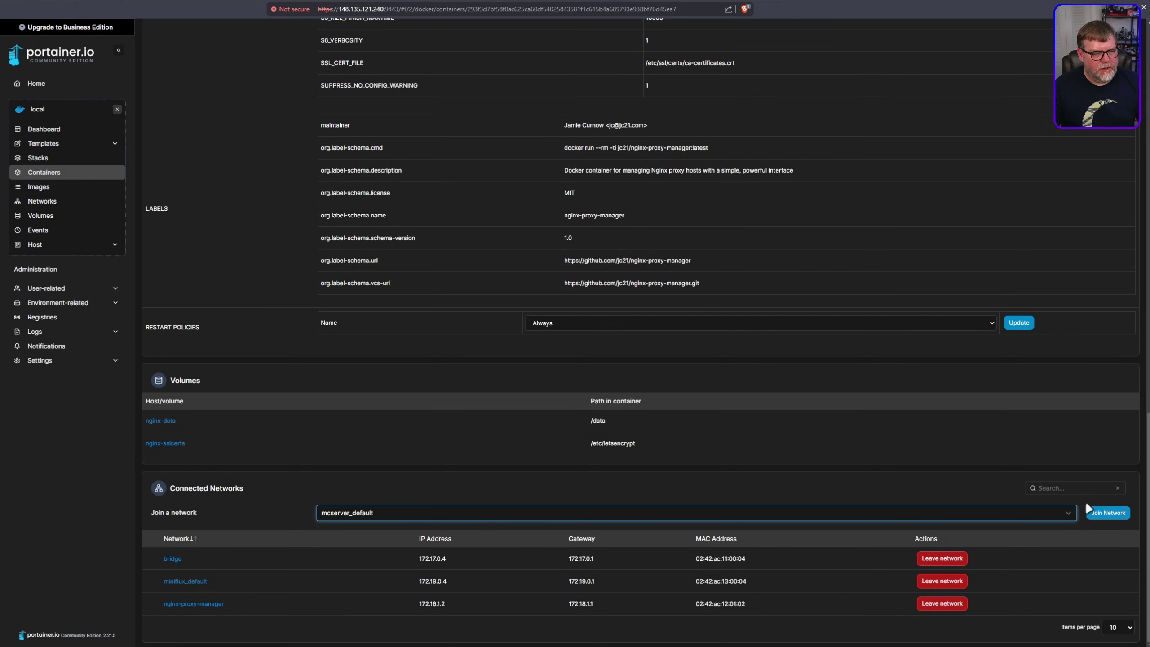
click(1107, 513)
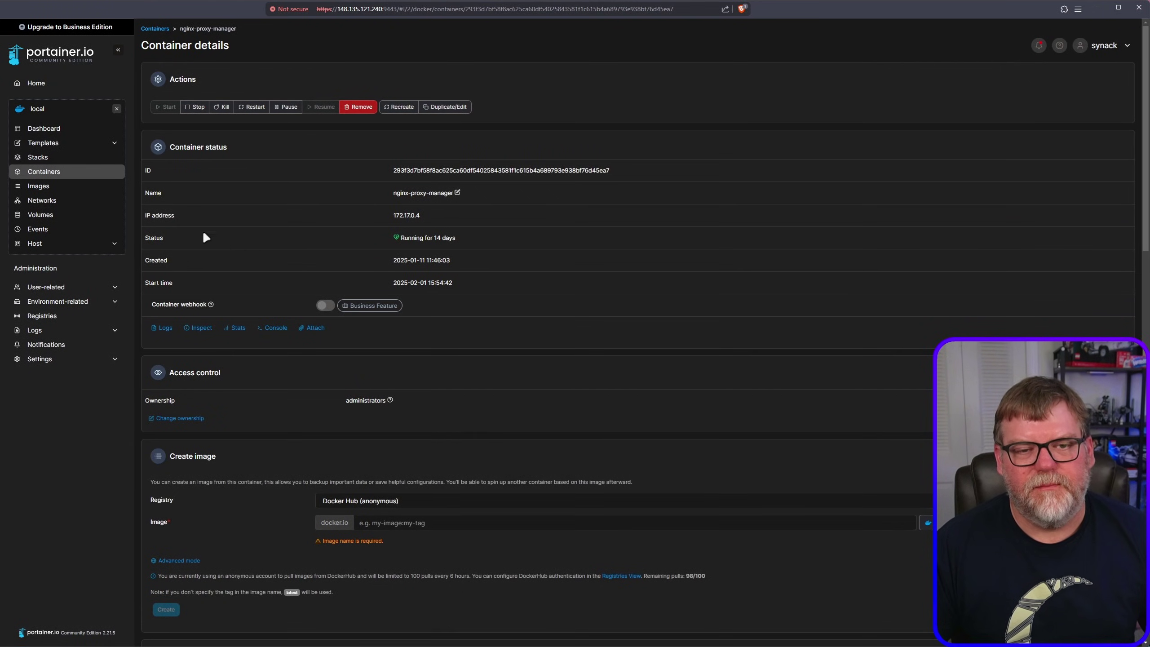
- Switch to Namecheap's Advanced DNS page for synhow.com and add a new A record with host mc
key(ctrl+Tab)
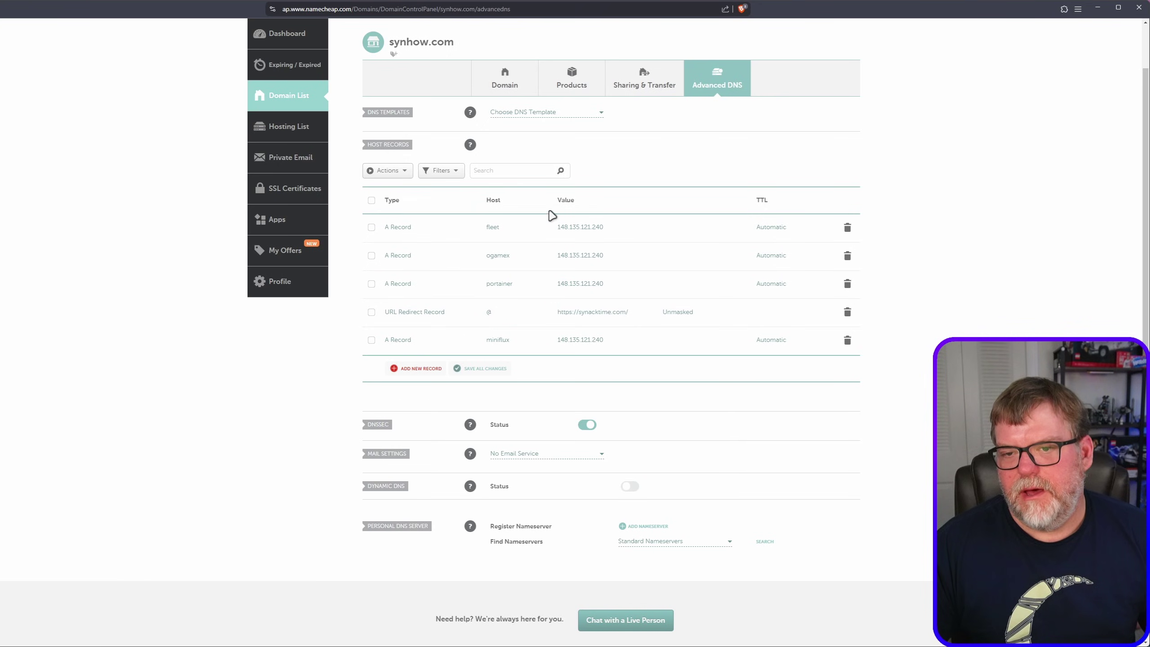
scroll(521, 227, up, 1)
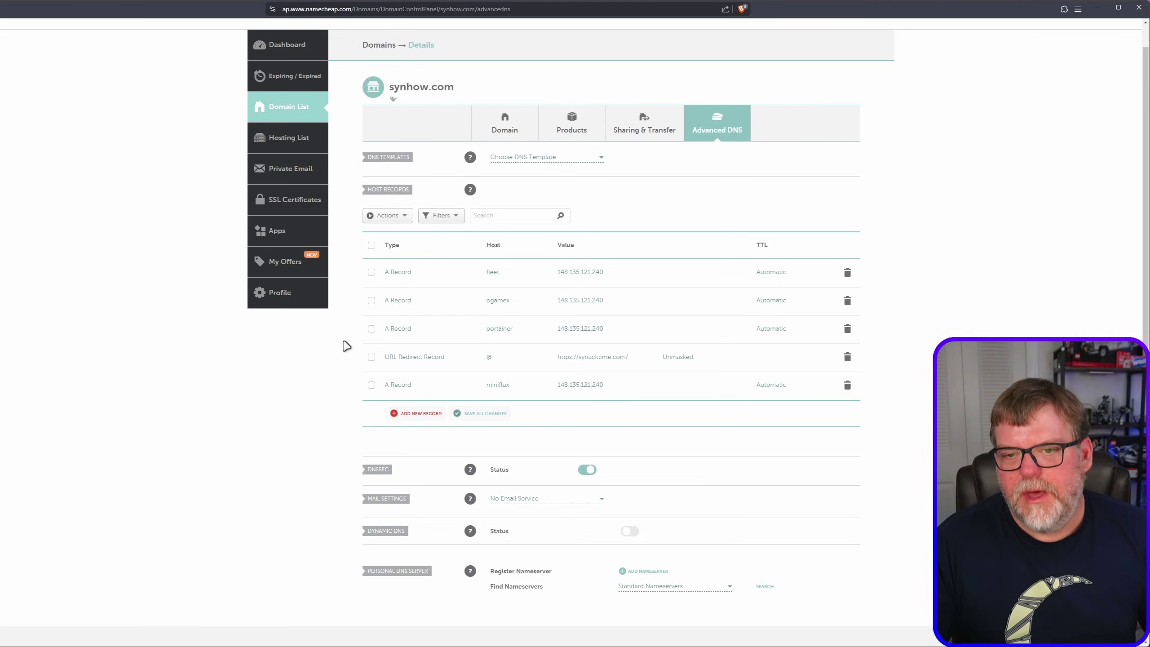
click(420, 415)
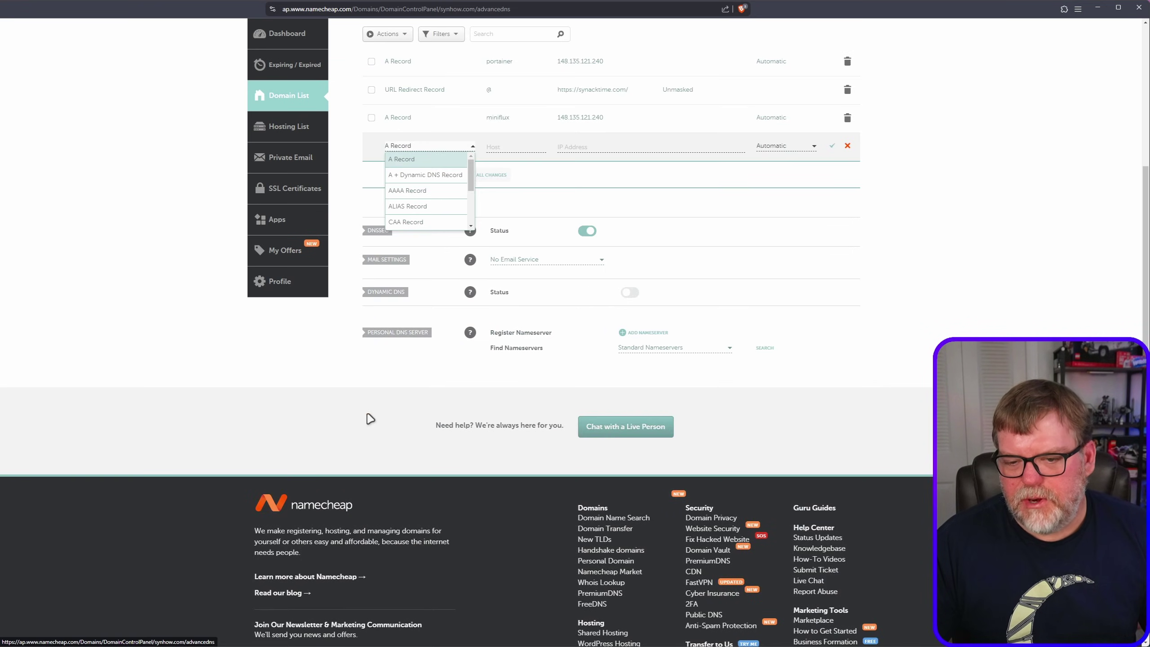
click(430, 168)
click(508, 145)
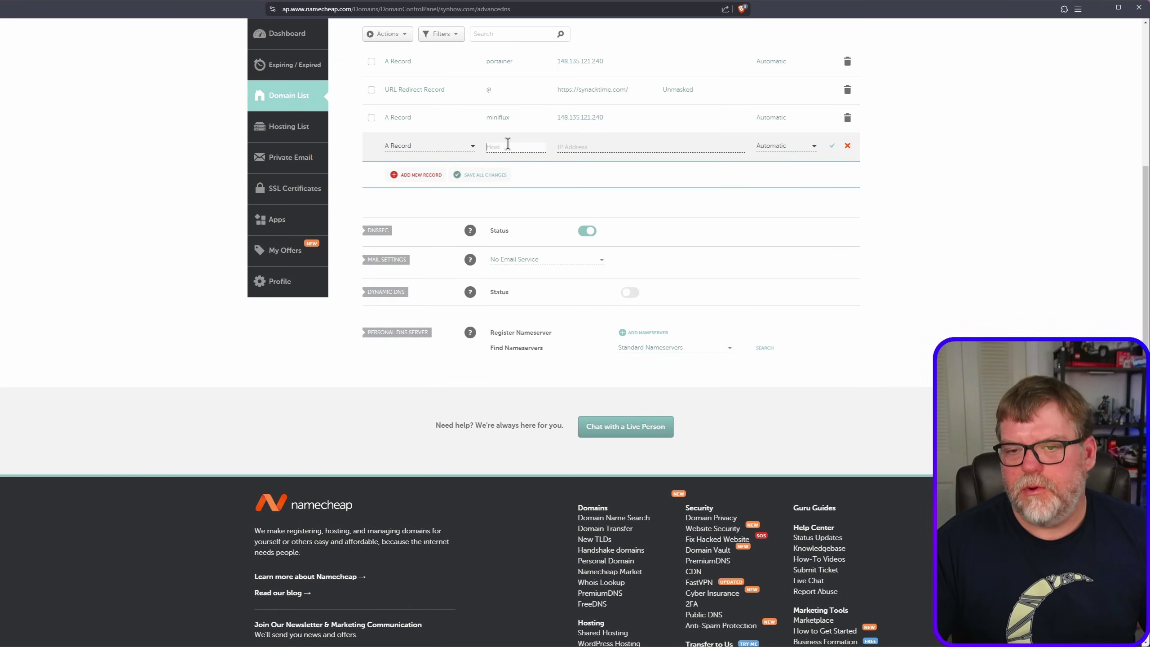
key(Tab)
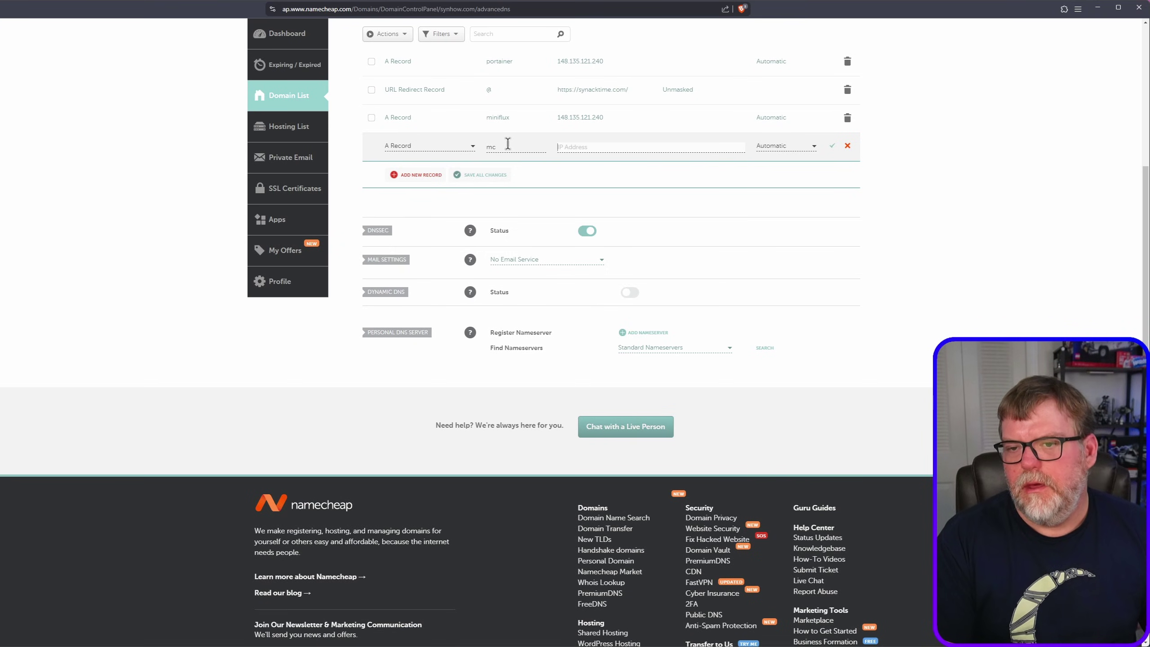
- Copy the miniflux record's address 148.135.121.240 into the mc record and save all DNS changes
click(618, 119)
drag(621, 116, 544, 119)
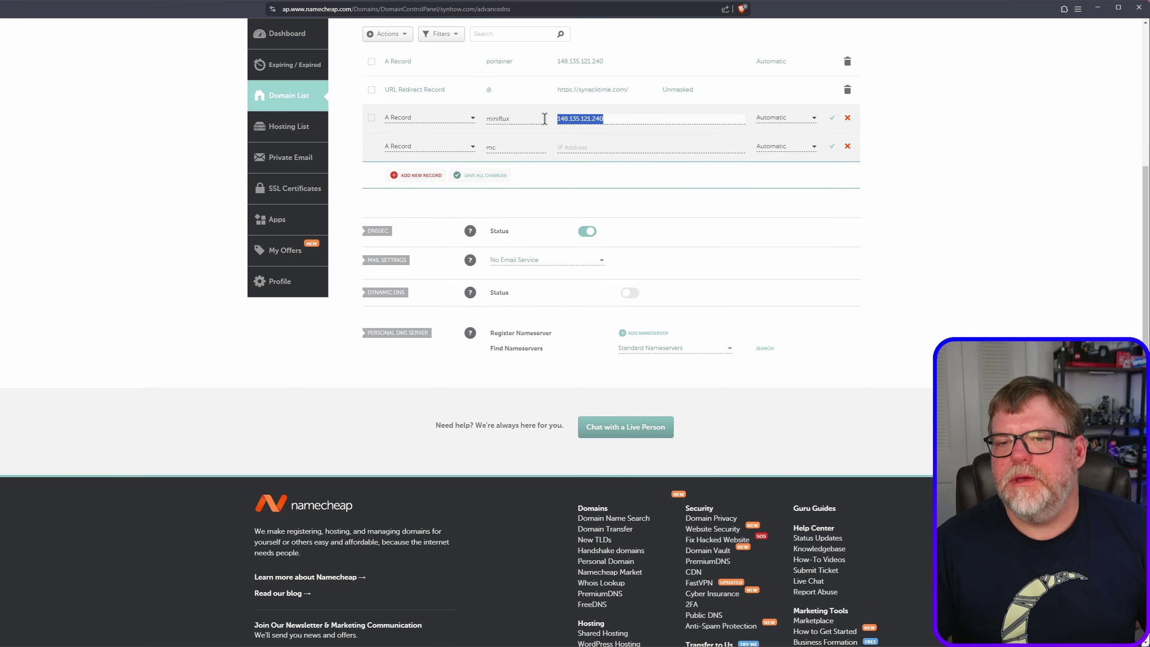
key(ctrl+c)
click(588, 148)
key(ctrl+v)
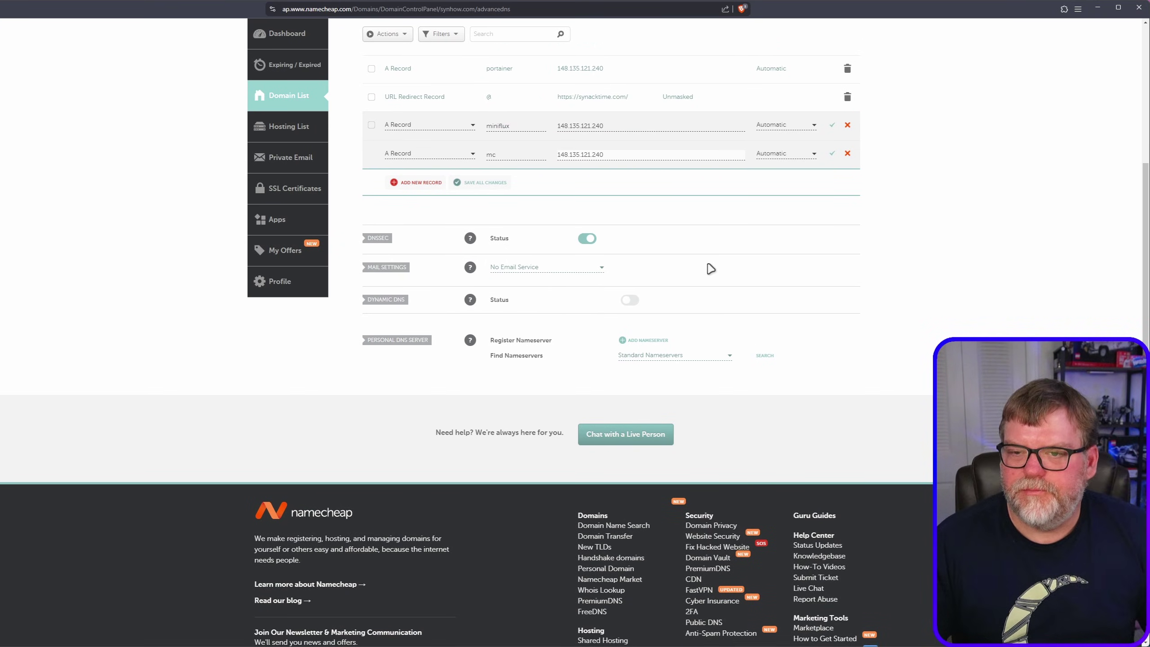
scroll(708, 264, up, 4)
click(494, 370)
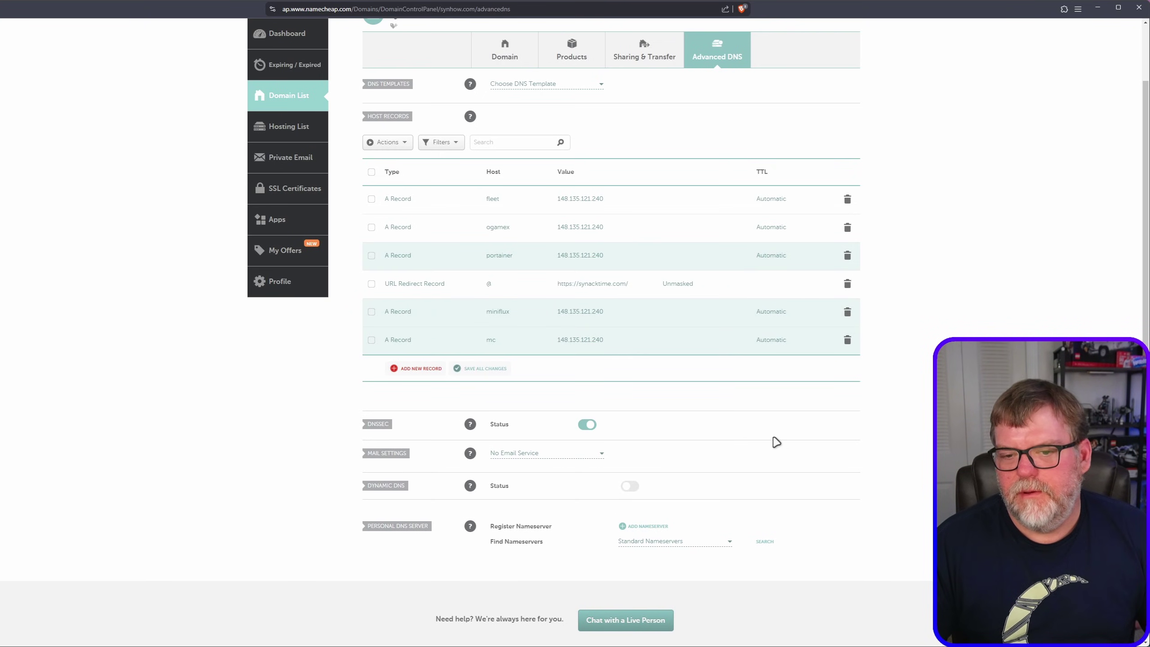
scroll(774, 436, up, 2)
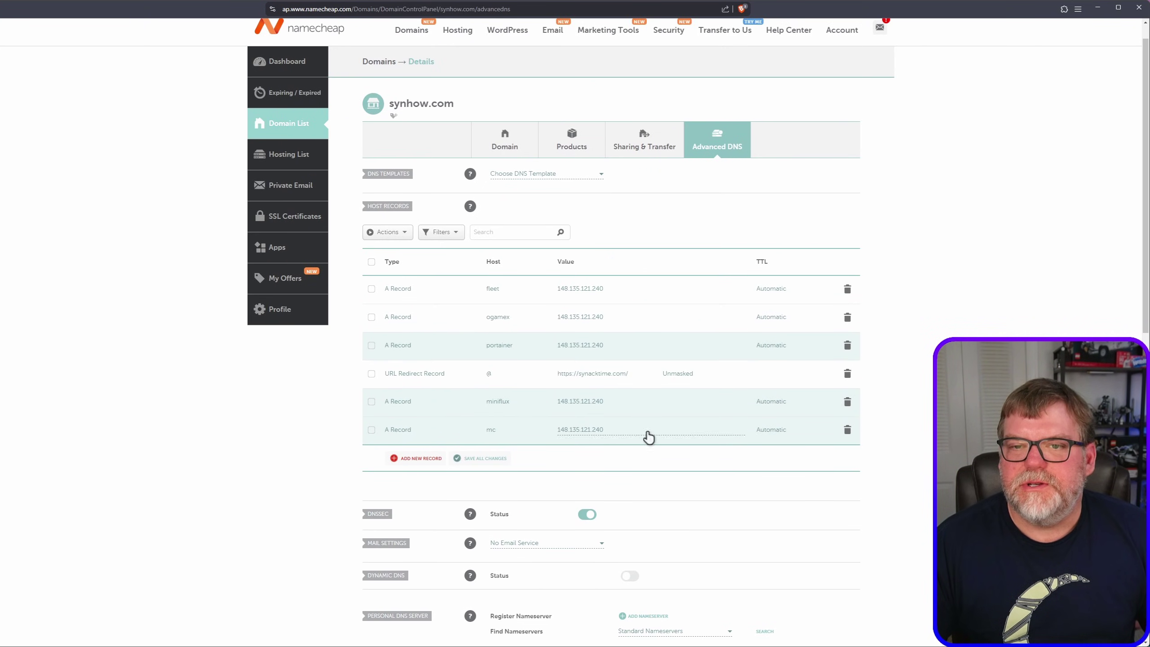
scroll(620, 329, down, 1)
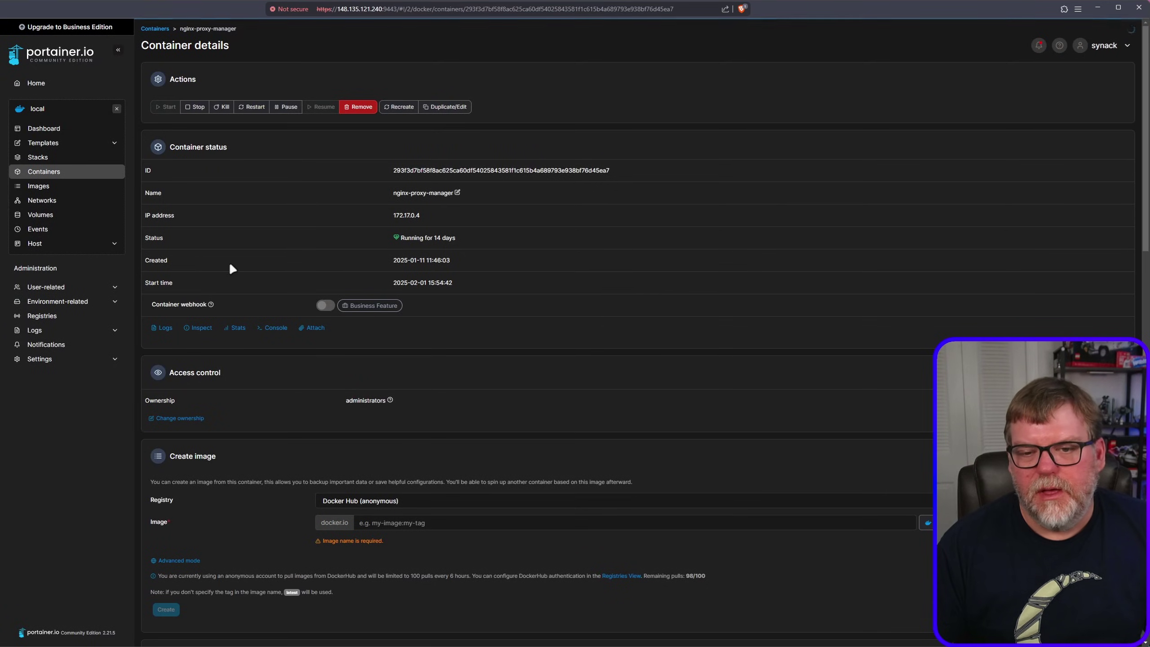
- Switch back to Portainer and check the commented-out port mapping in the mcserver stack's compose file
click(32, 157)
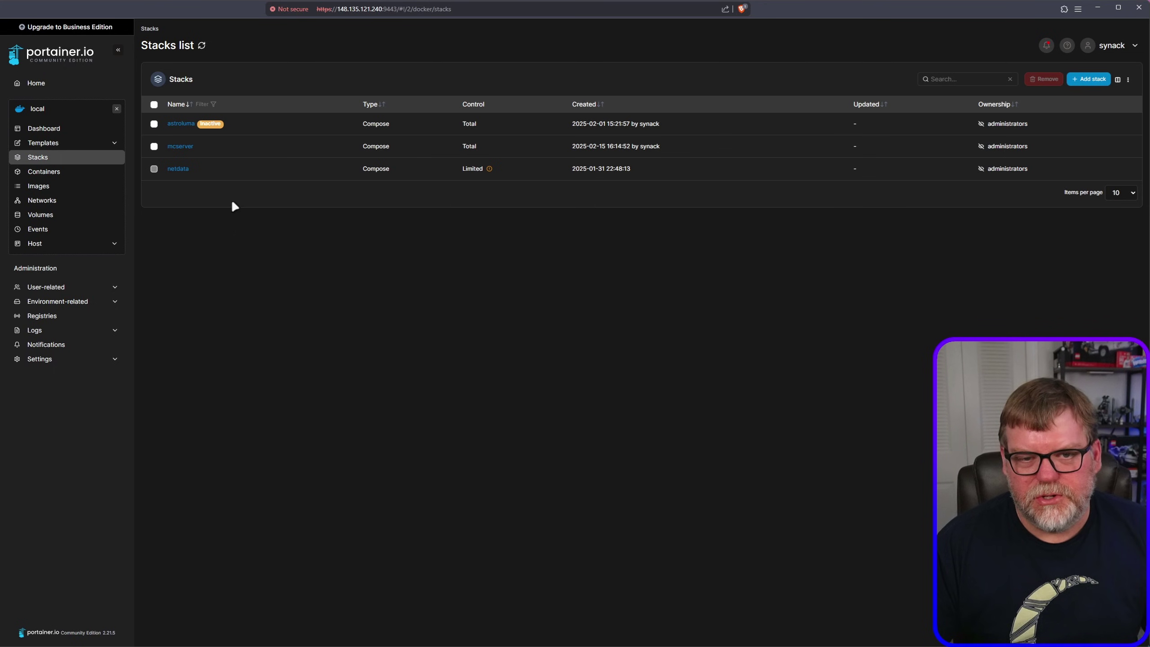
click(176, 147)
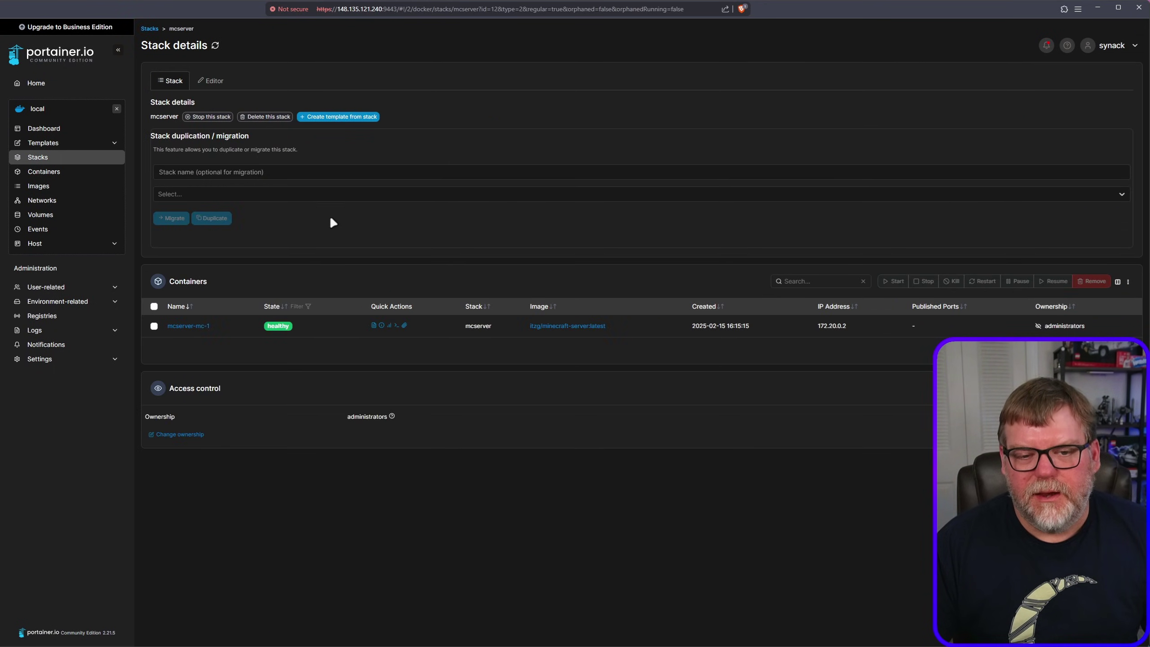
click(222, 82)
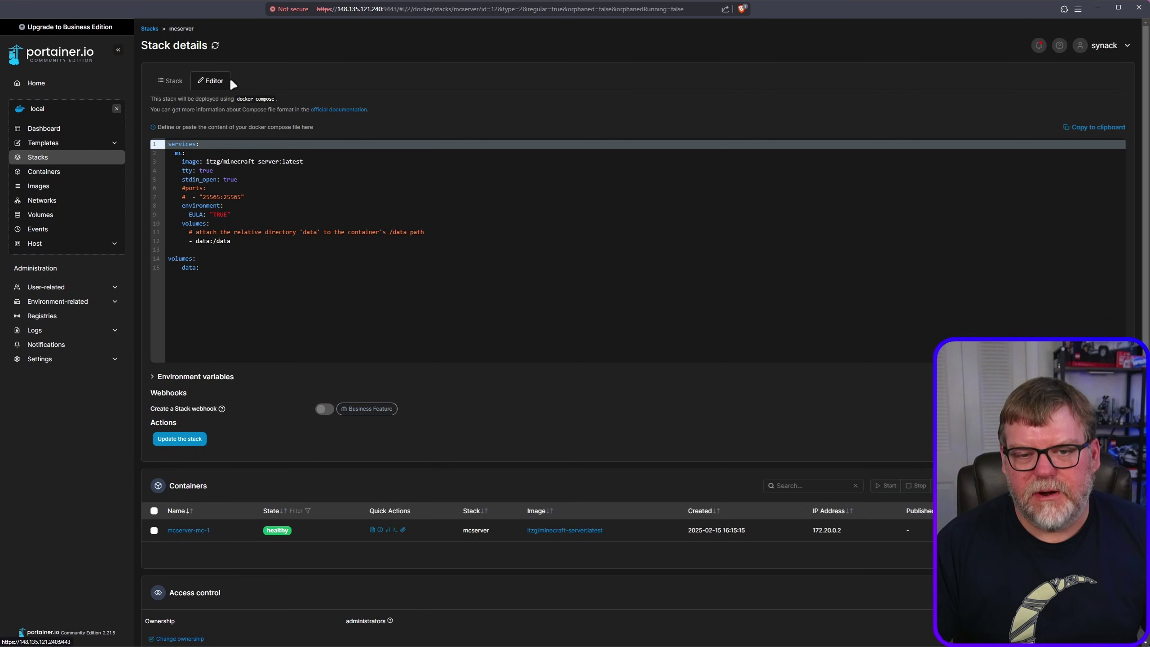
click(211, 195)
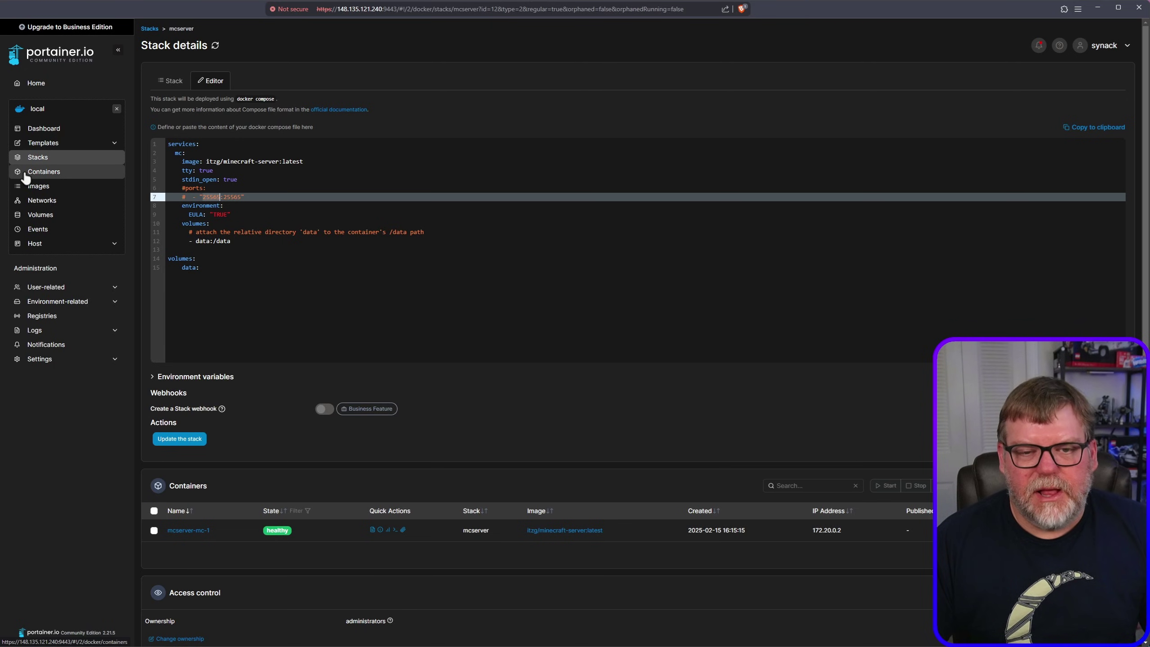
- Open the nginx-proxy-manager container's settings for duplicating or editing
click(50, 174)
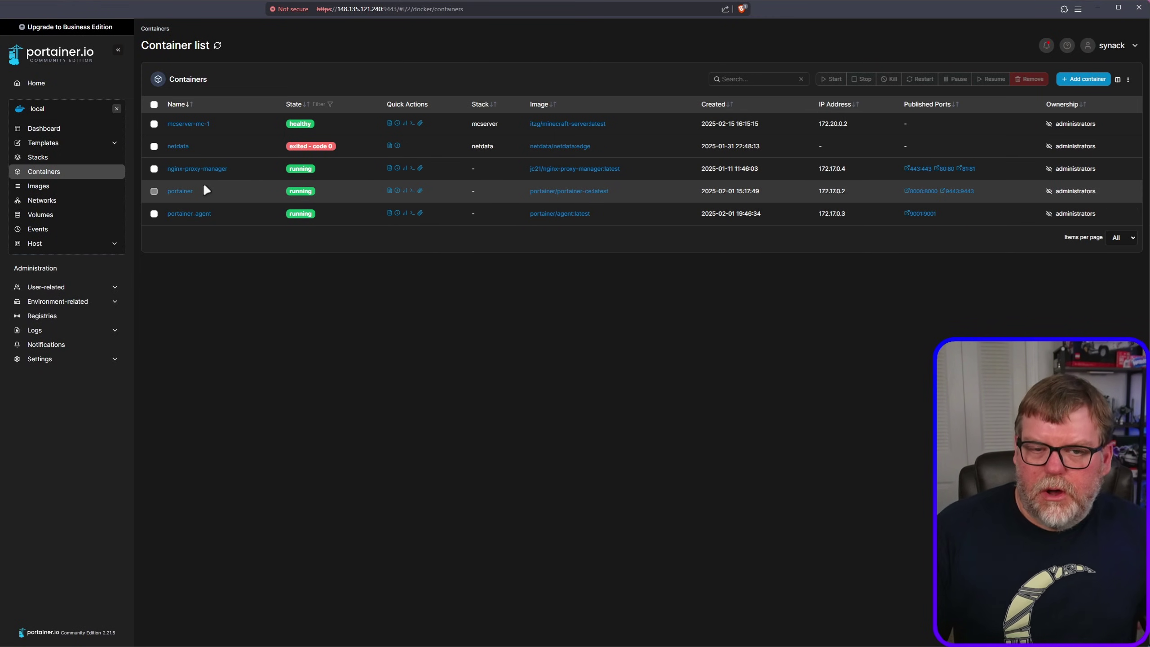
click(204, 169)
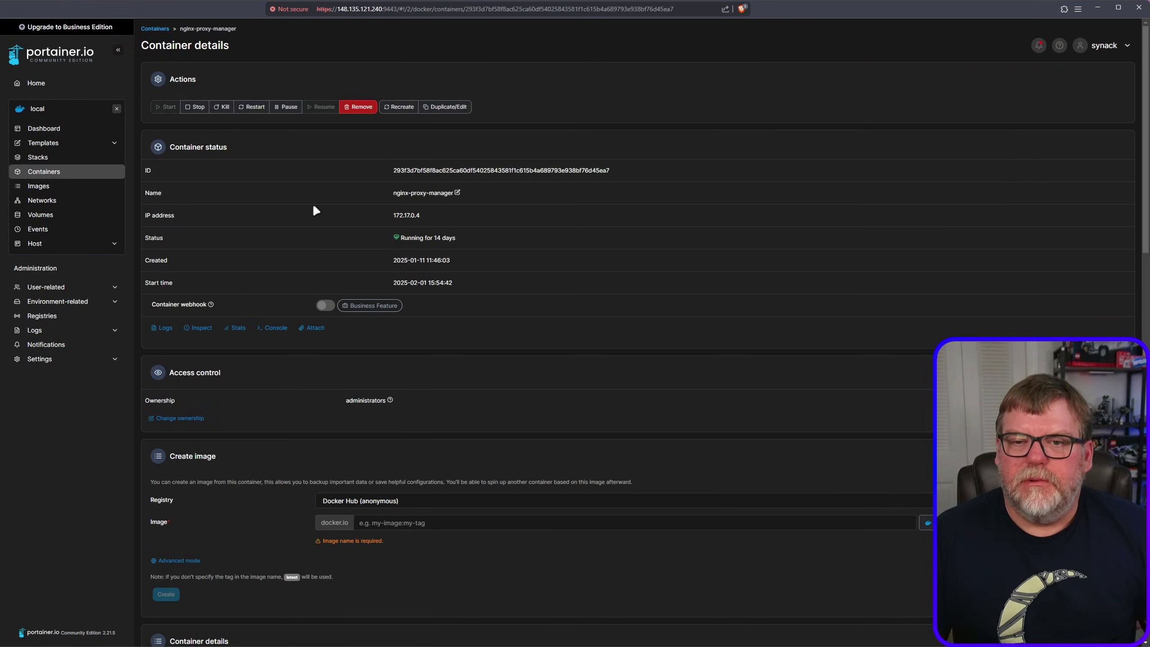
click(459, 113)
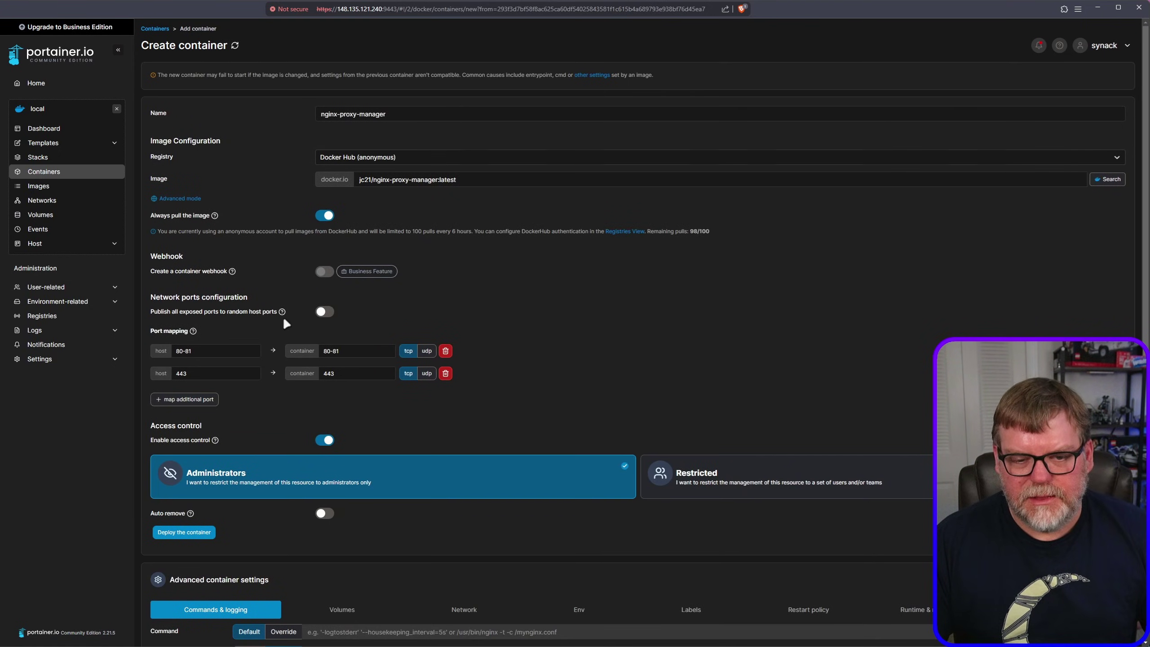
- Map host port 25565 to container port 25565 over TCP and redeploy nginx-proxy-manager, replacing the existing container
scroll(272, 428, down, 1)
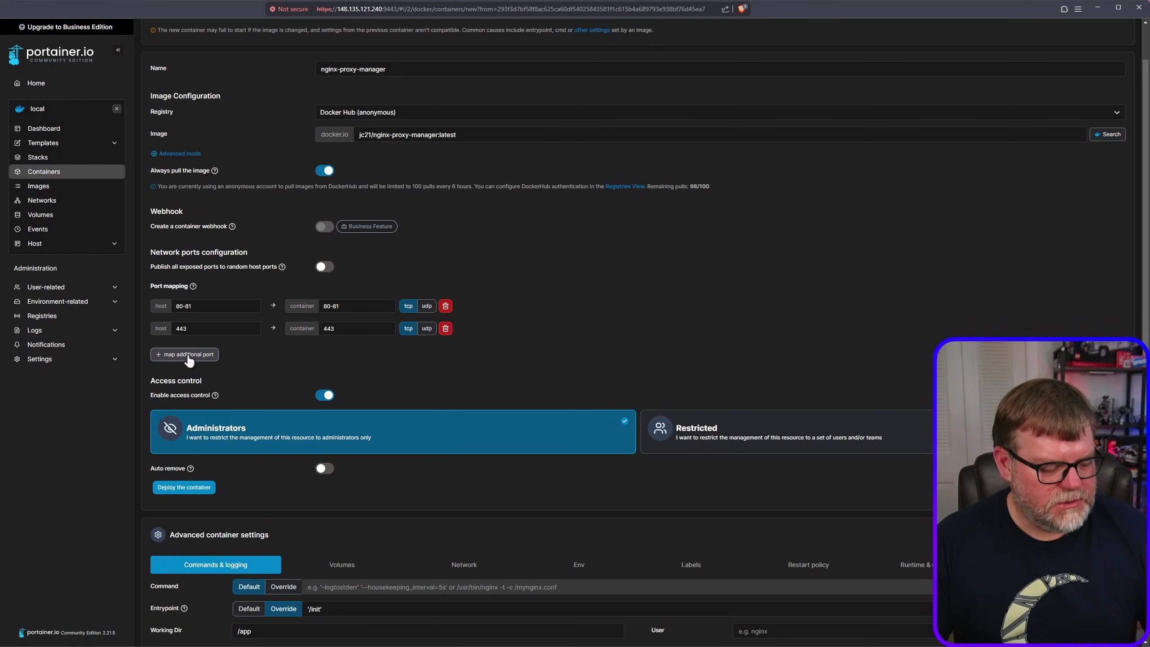
click(190, 356)
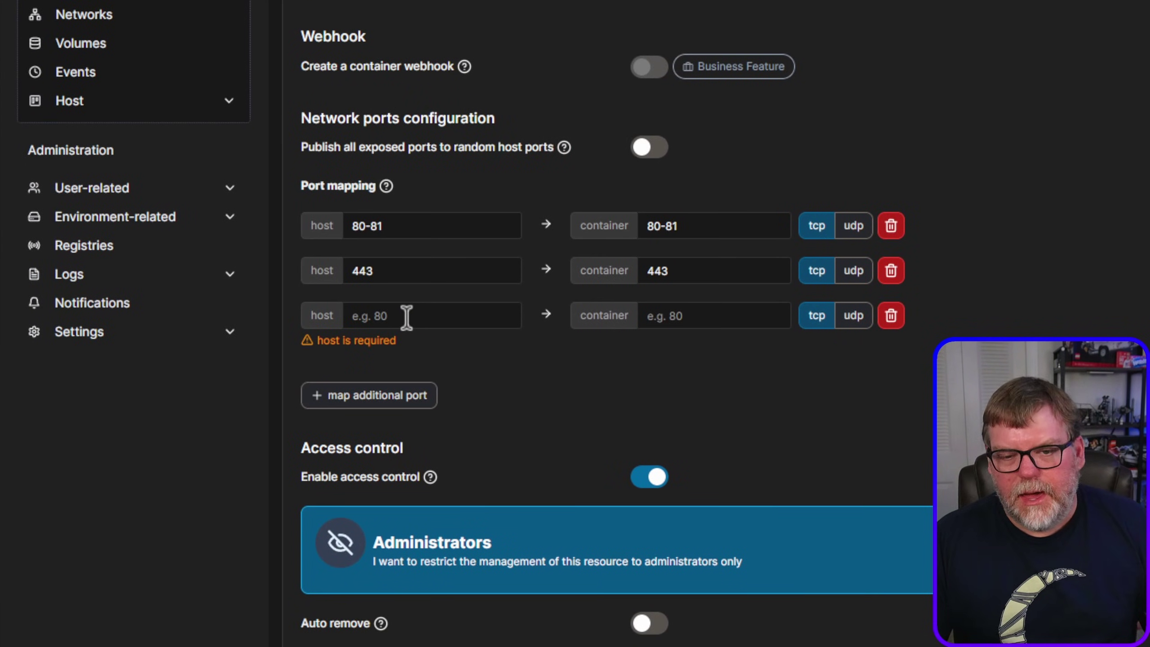
click(421, 317)
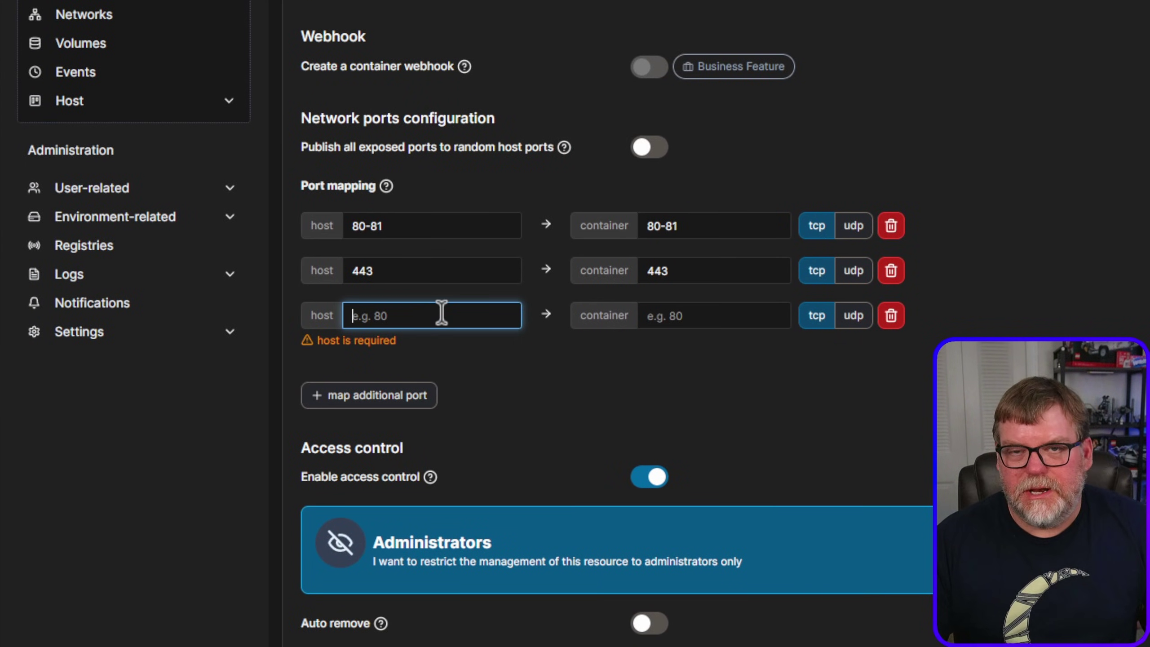
text(25565)
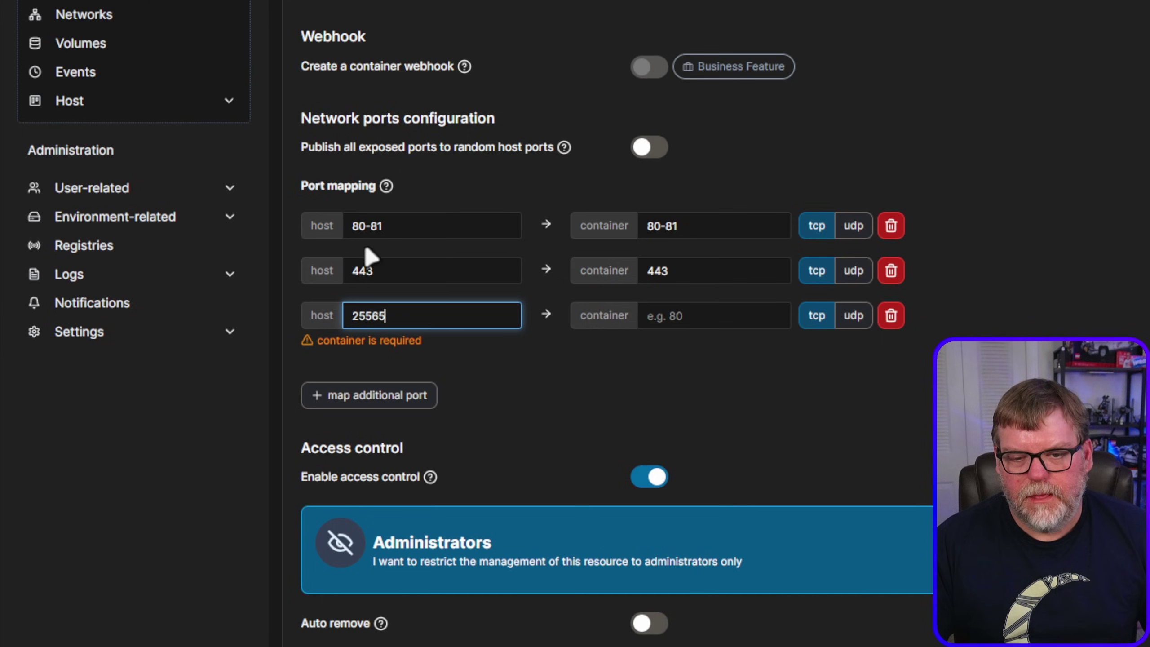
click(704, 319)
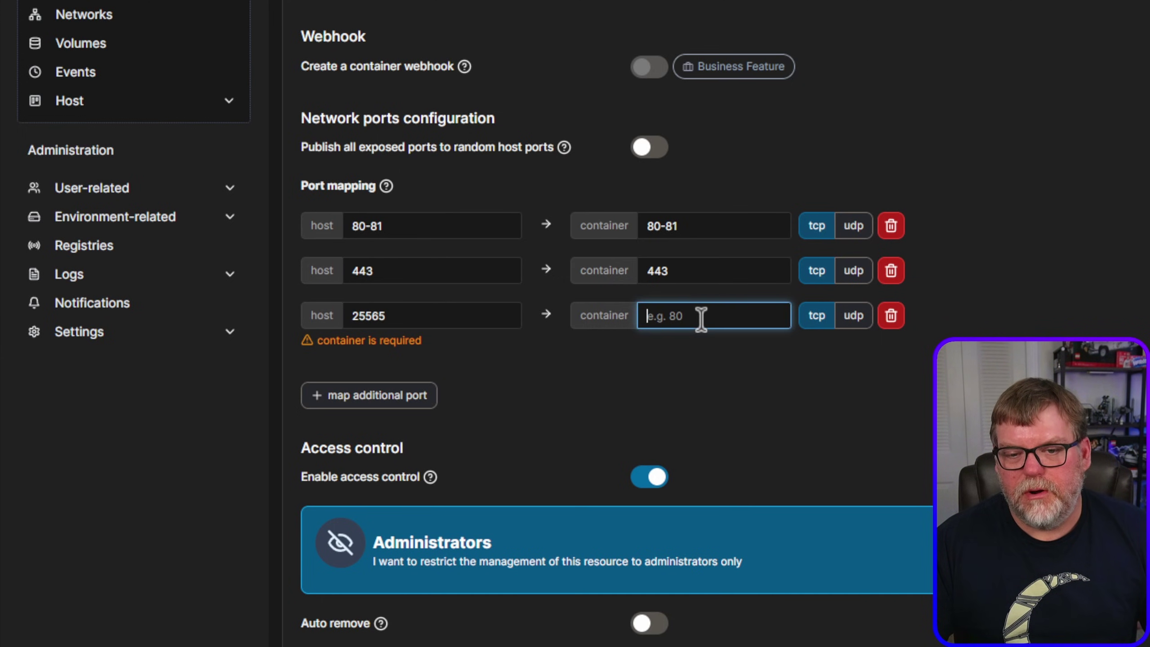
text(25565)
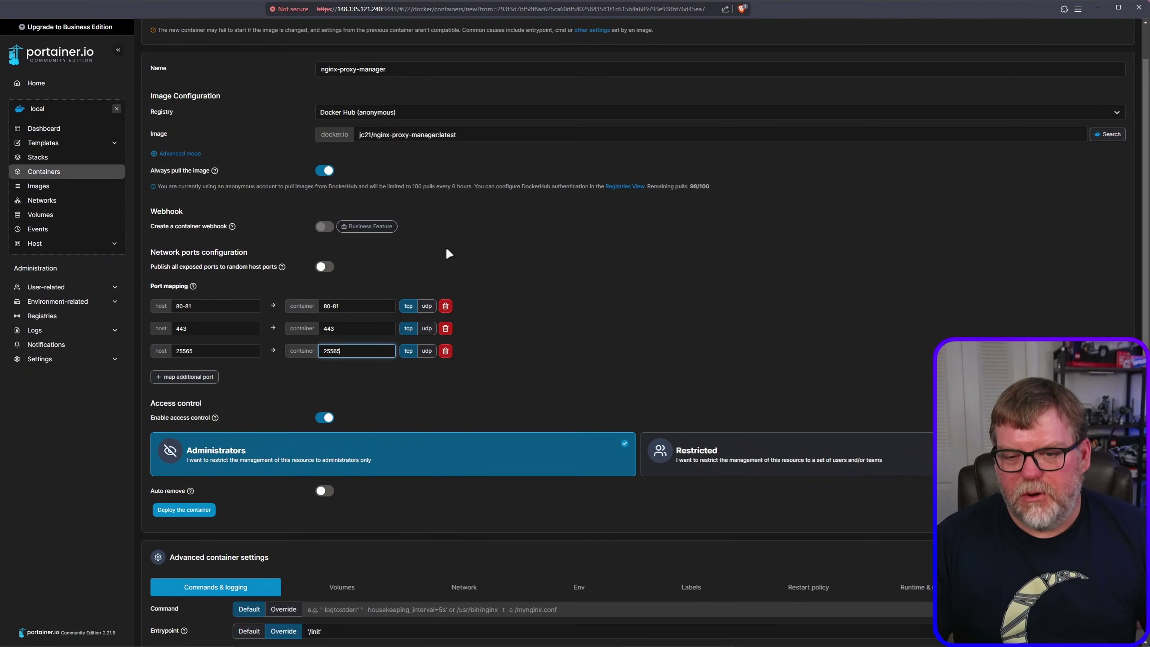
click(185, 510)
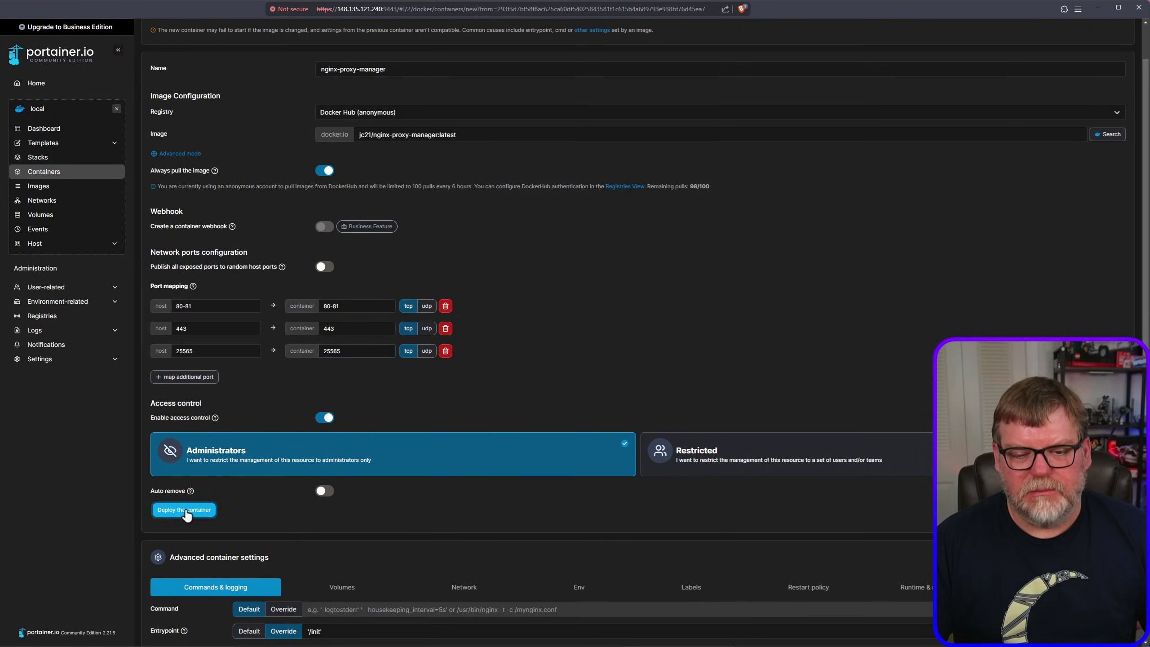
click(641, 373)
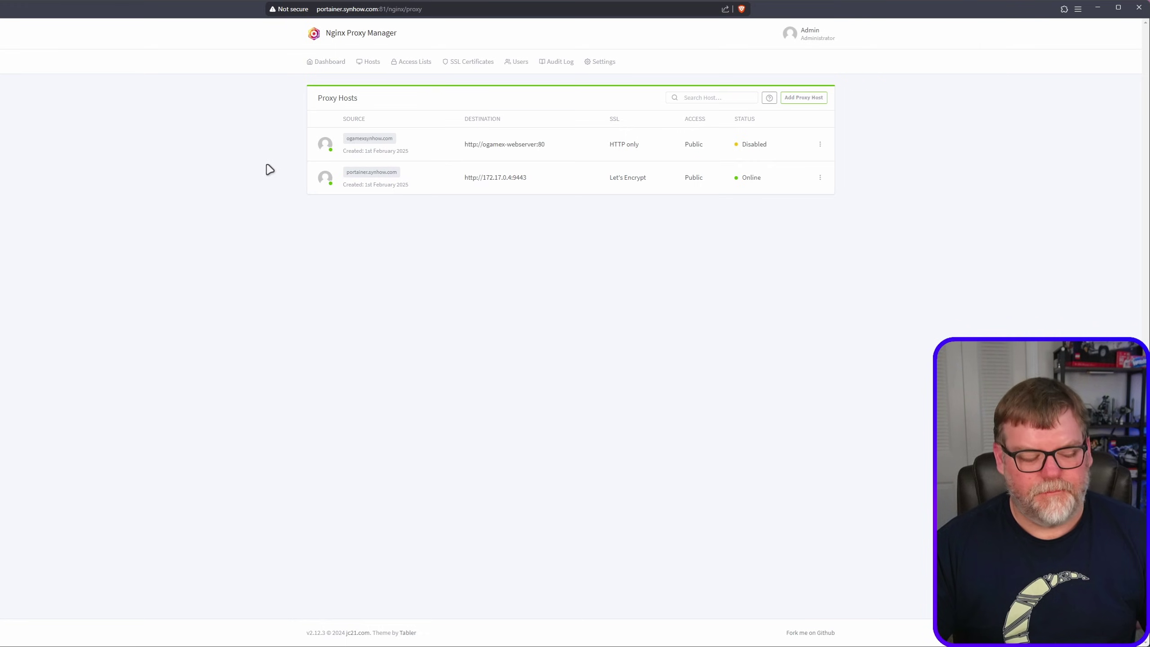
- Switch to Nginx Proxy Manager and open its list of streams
key(alt+Left)
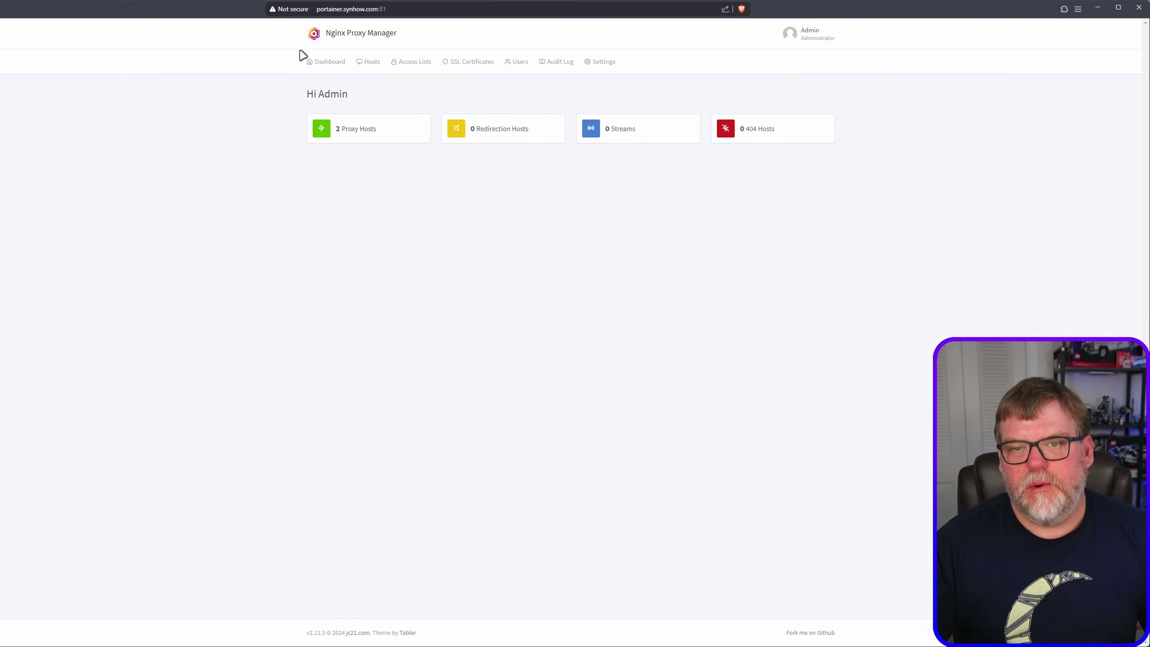
click(358, 131)
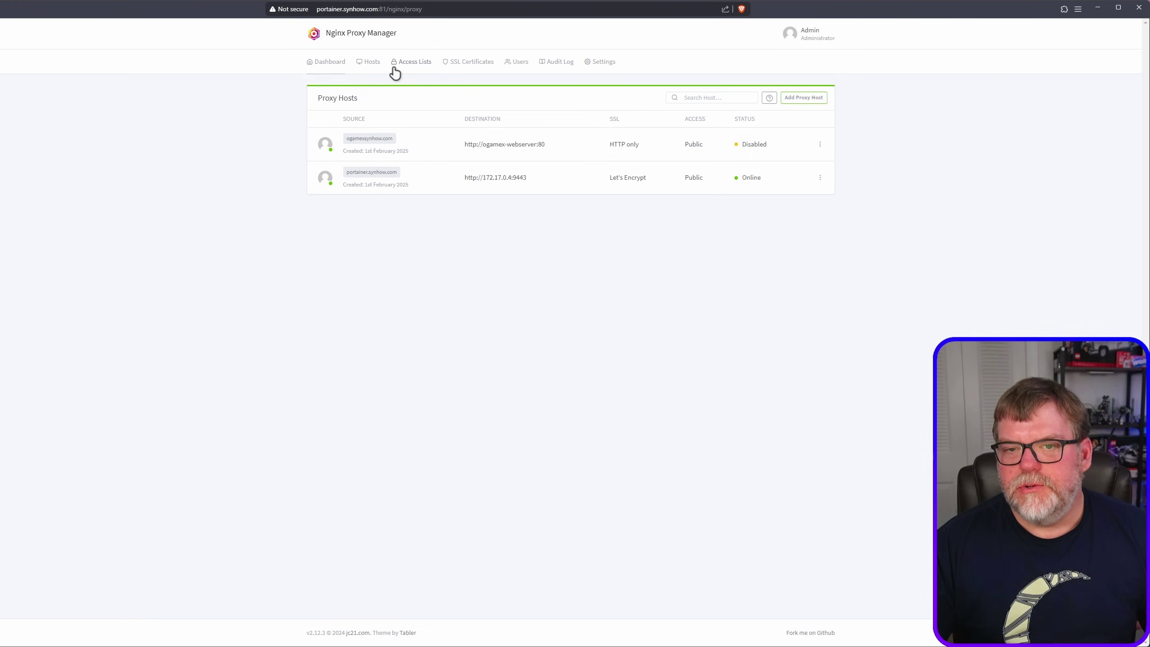
click(367, 64)
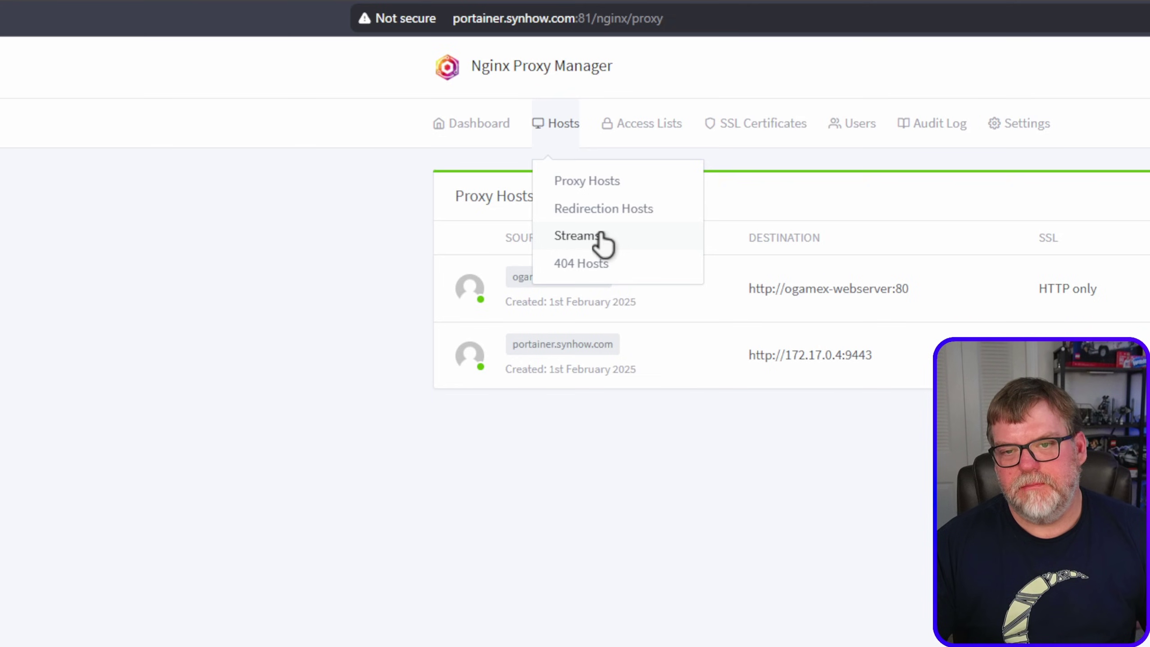
click(601, 235)
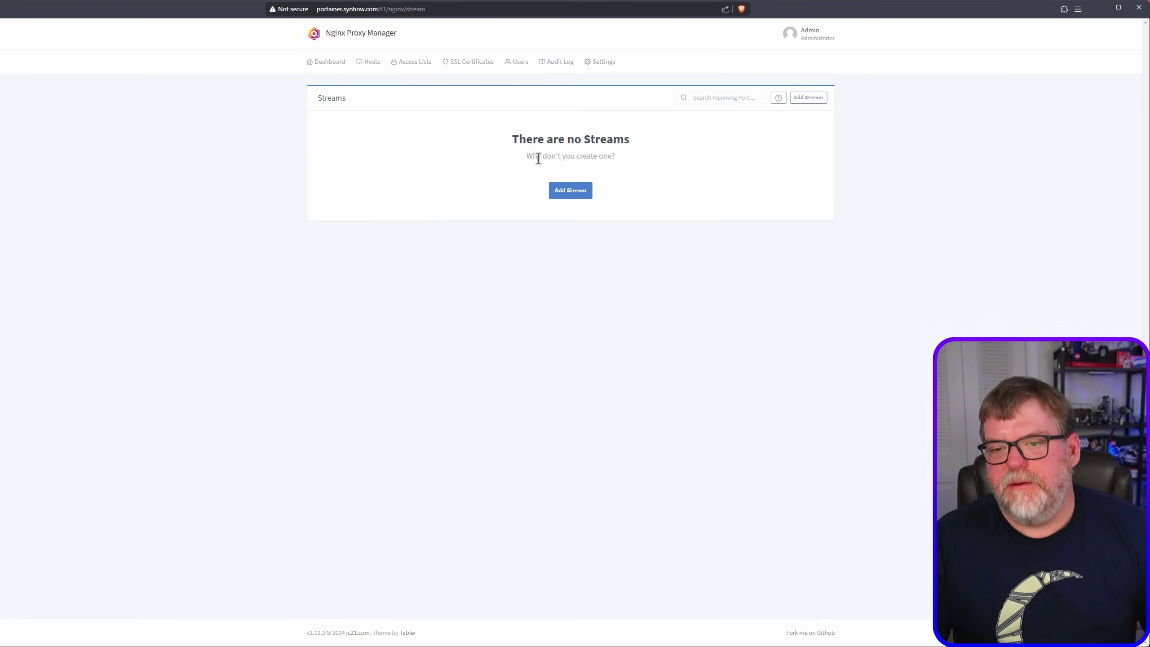
- Start a new stream with incoming port 25565 and forward host mcserver-mc-1, taking the container's name from Portainer
click(574, 193)
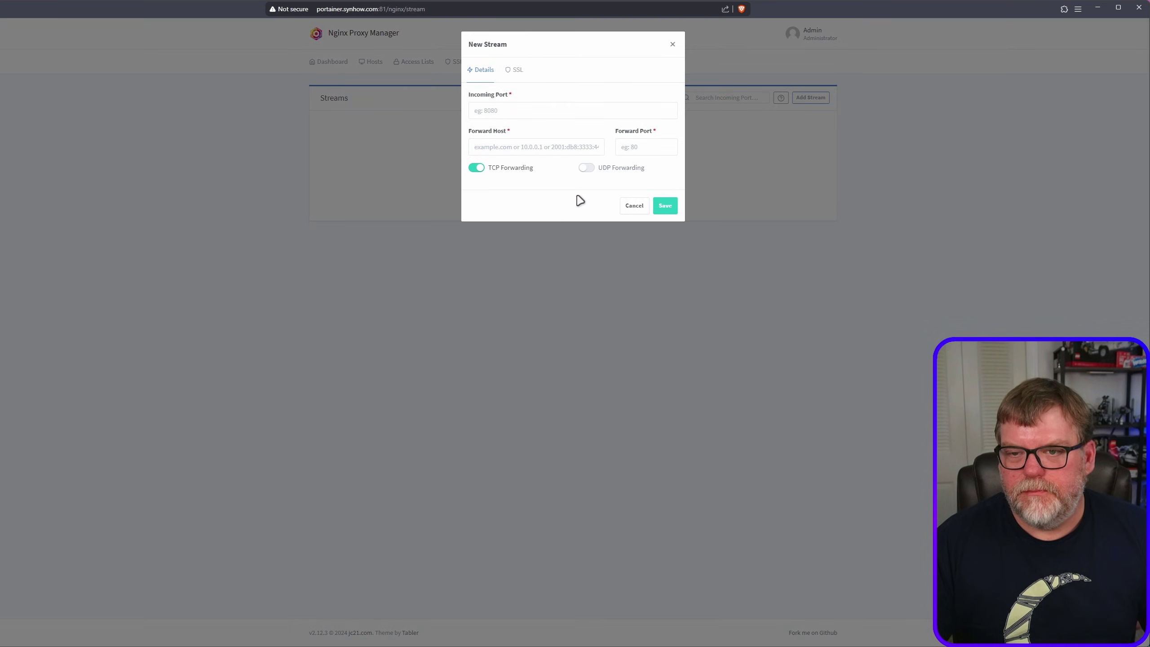
click(506, 109)
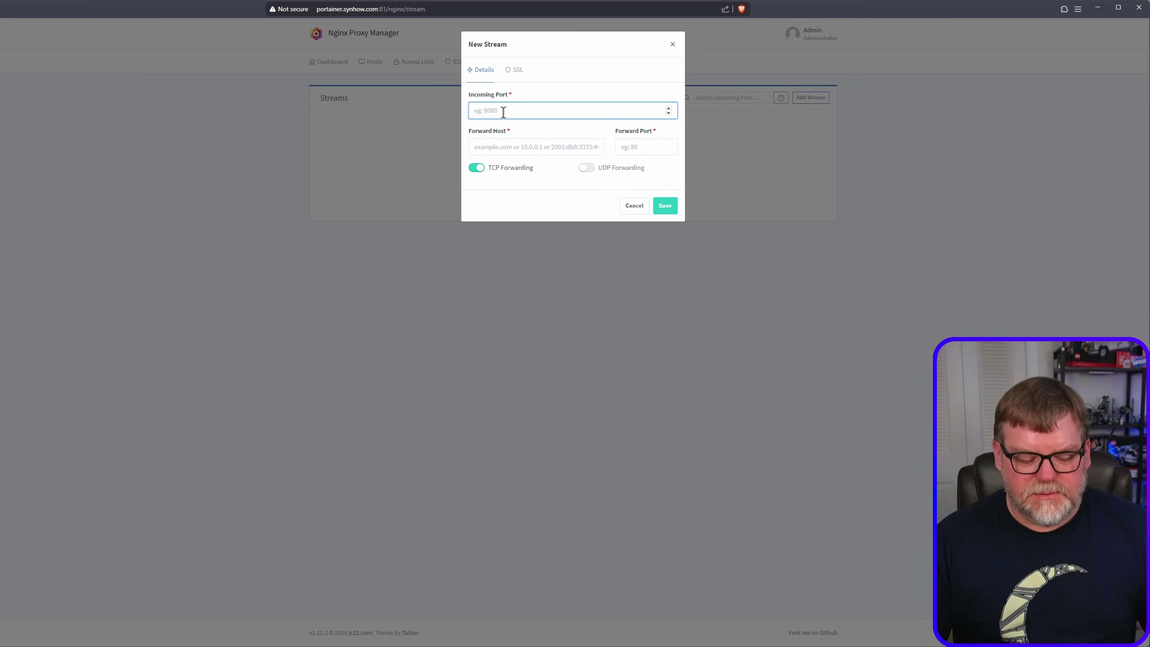
text(25565)
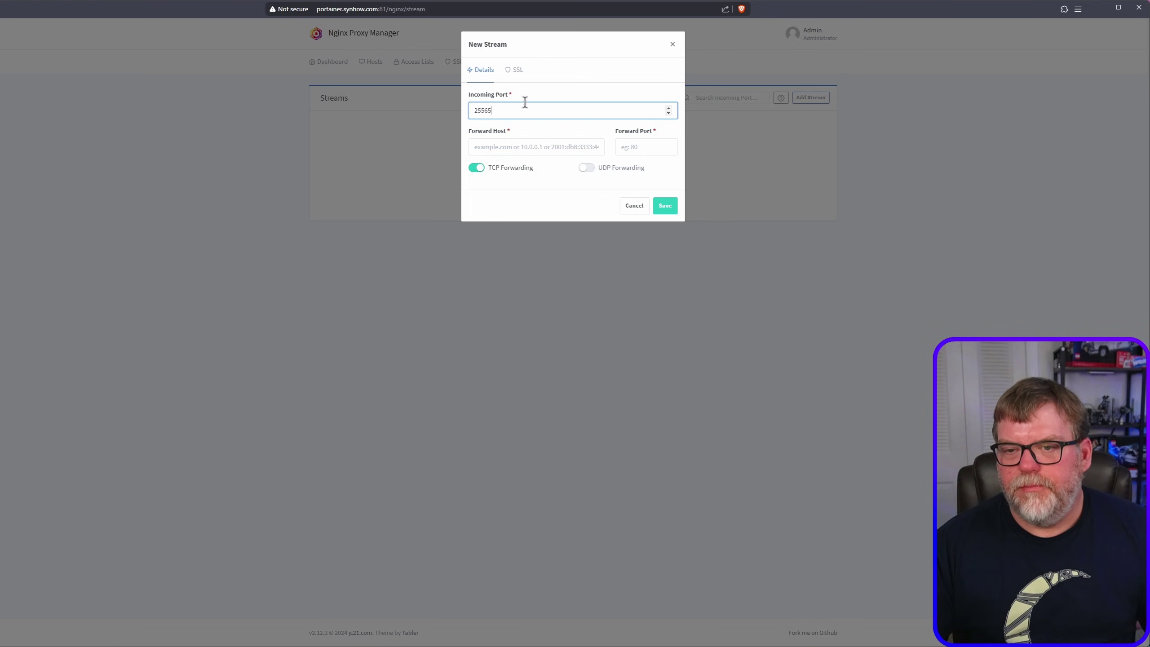
click(534, 146)
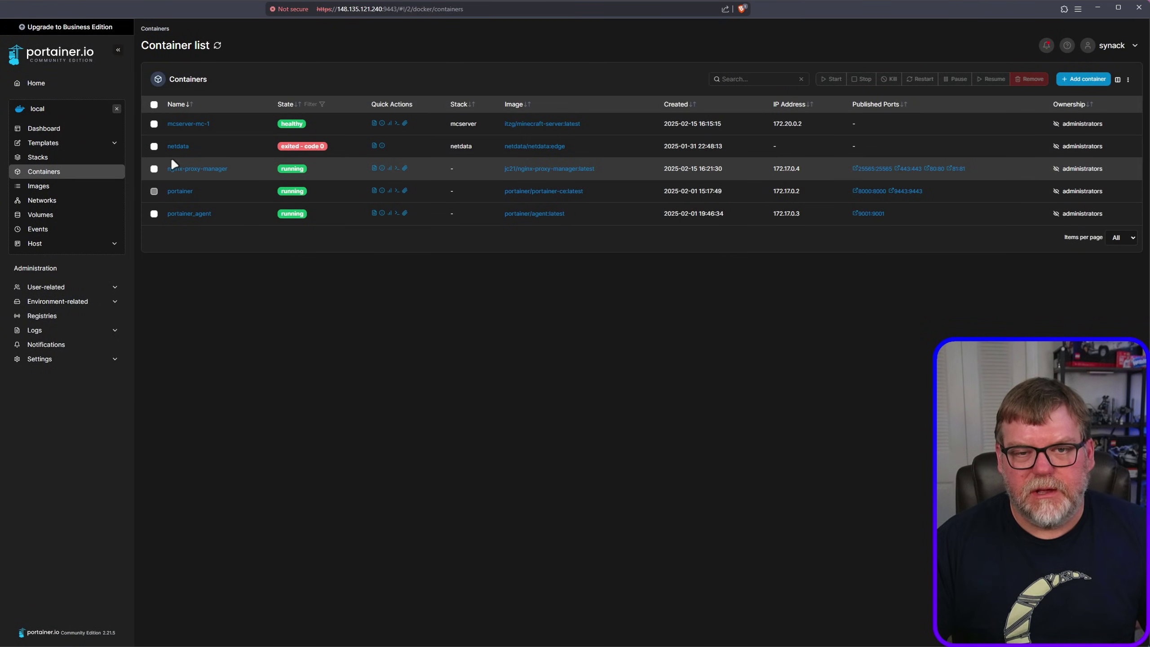
drag(216, 123, 167, 123)
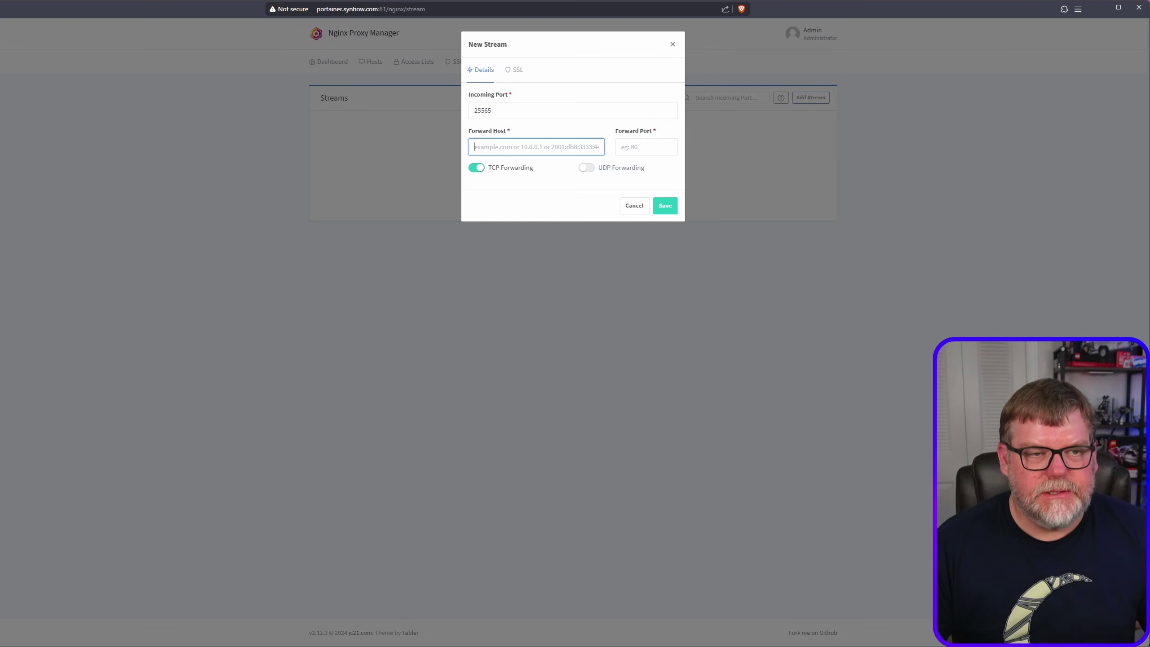
text(mcserver-mc-1)
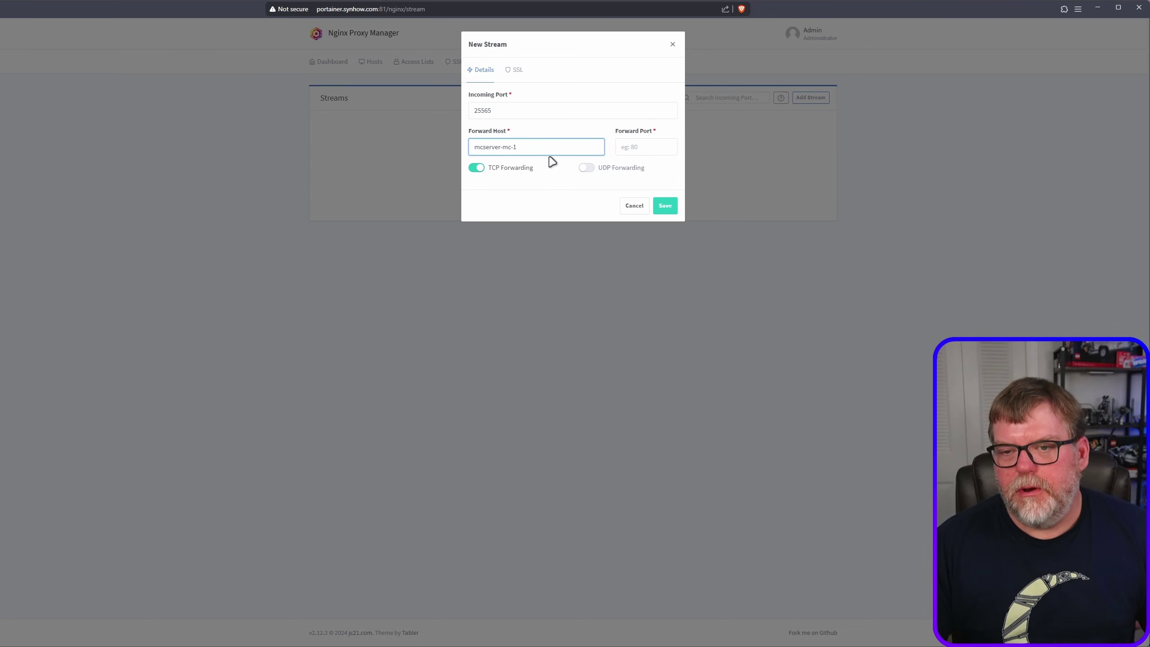
- Compare the stream's incoming port with the commented-out port mapping in the mcserver stack's compose file in Portainer
click(627, 147)
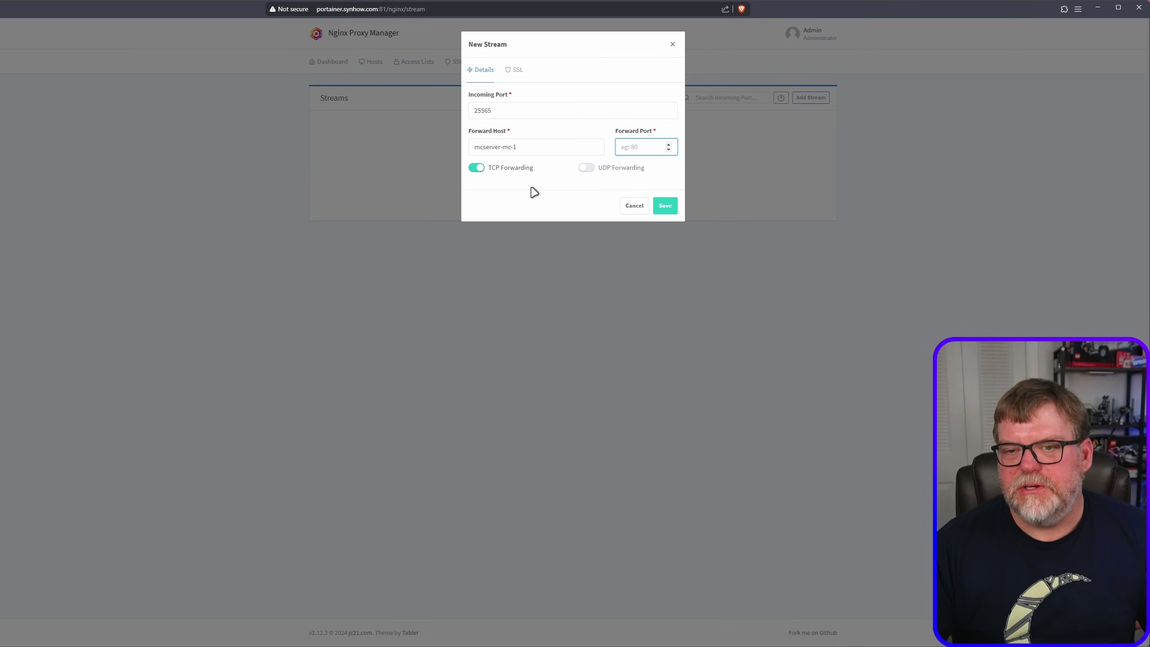
drag(500, 109, 465, 111)
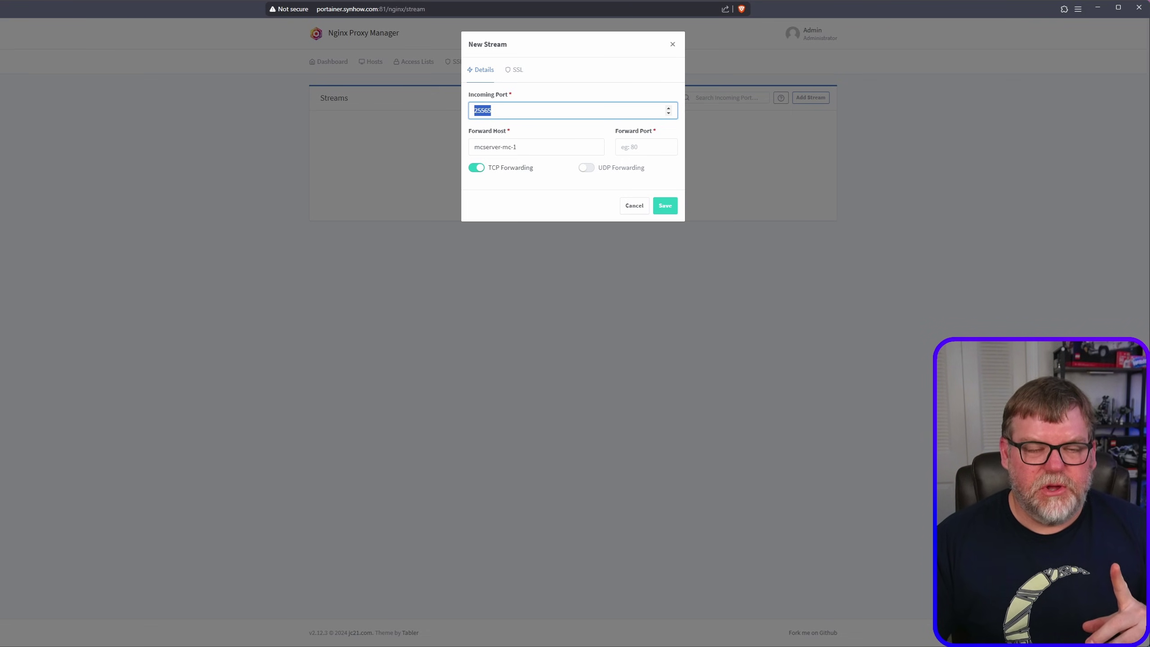
key(ctrl+Tab)
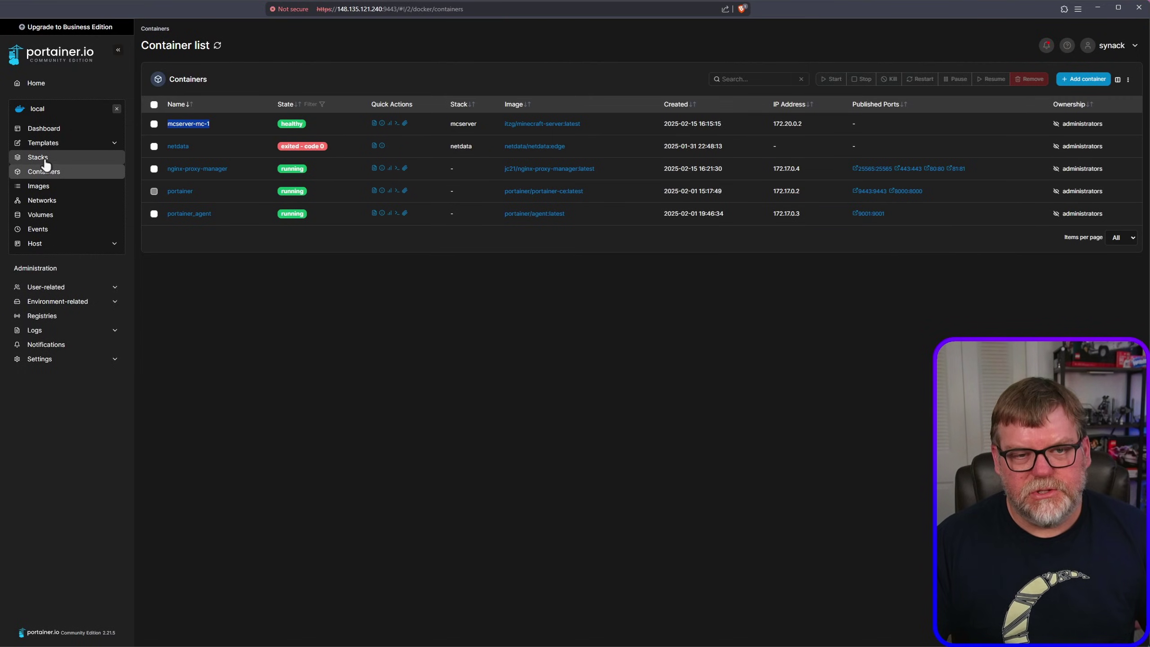
click(47, 160)
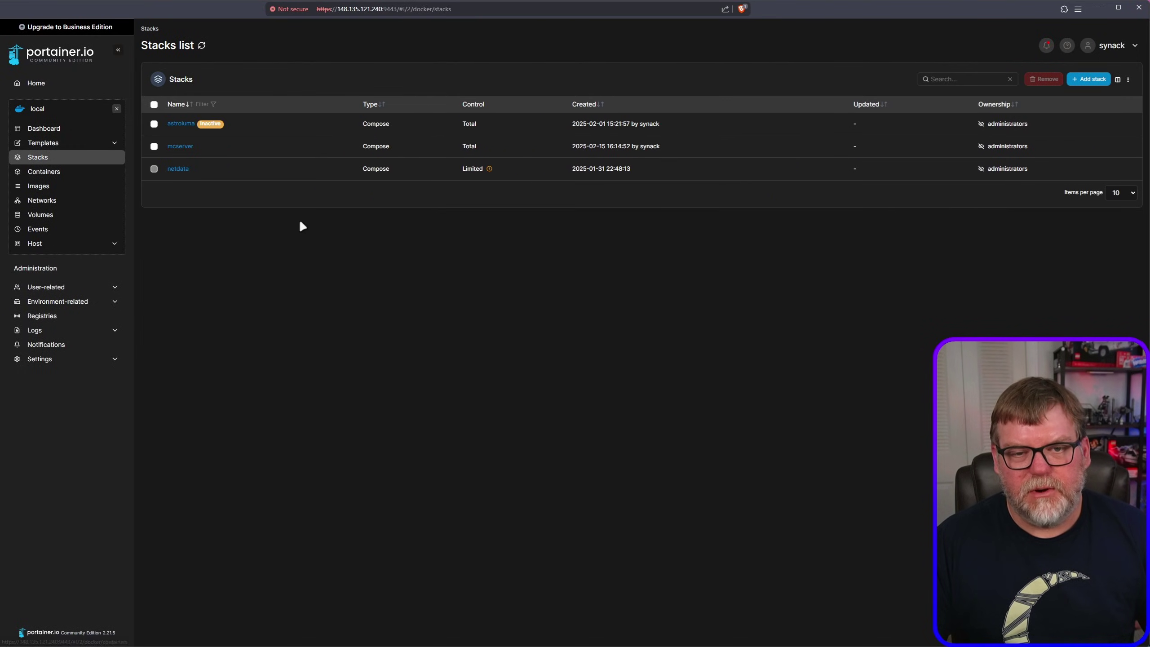
click(180, 148)
click(205, 81)
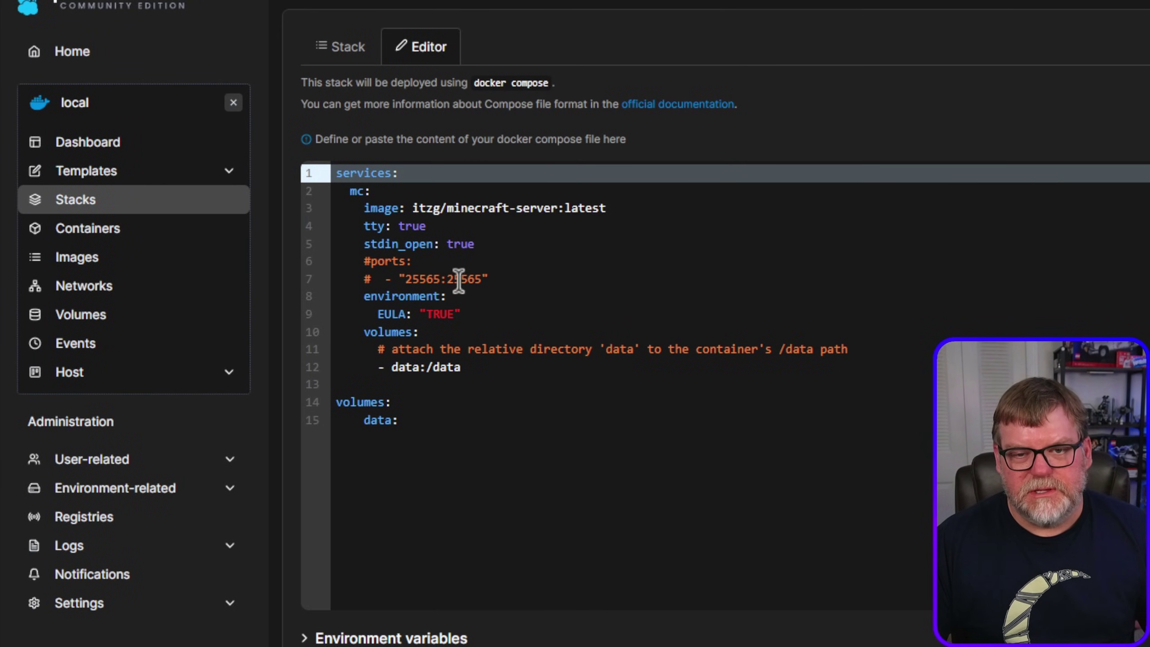
double_click(231, 196)
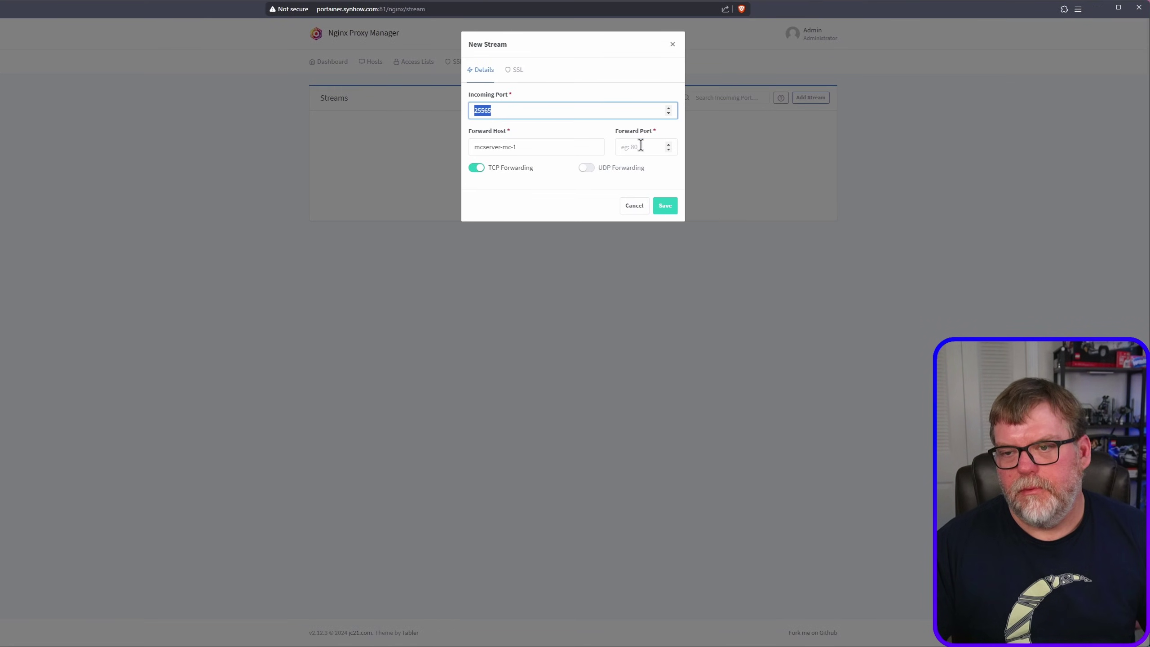
- Set the new stream's forward port to 25565, save the stream and return to the Nginx Proxy Manager dashboard
click(641, 146)
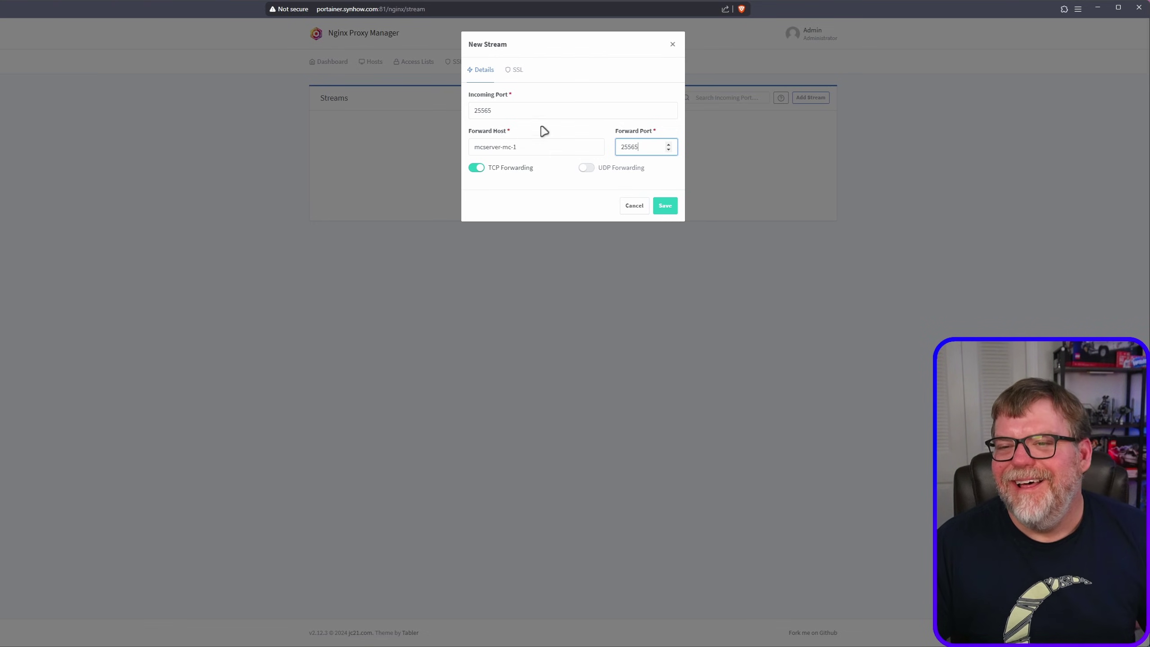
click(666, 207)
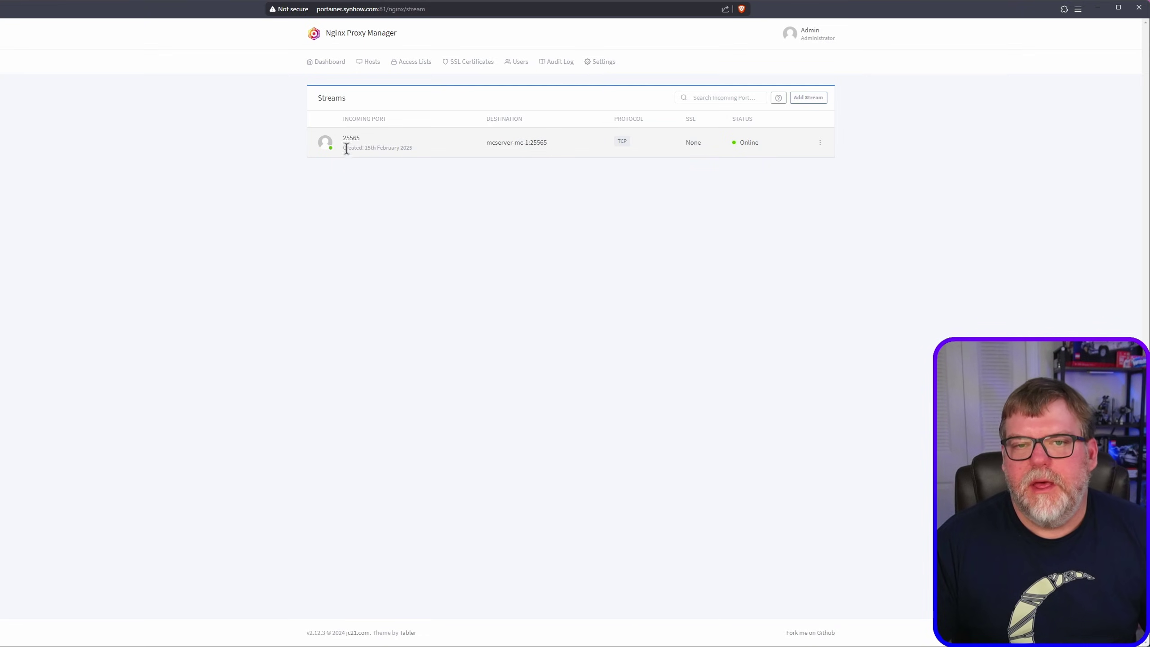
click(327, 63)
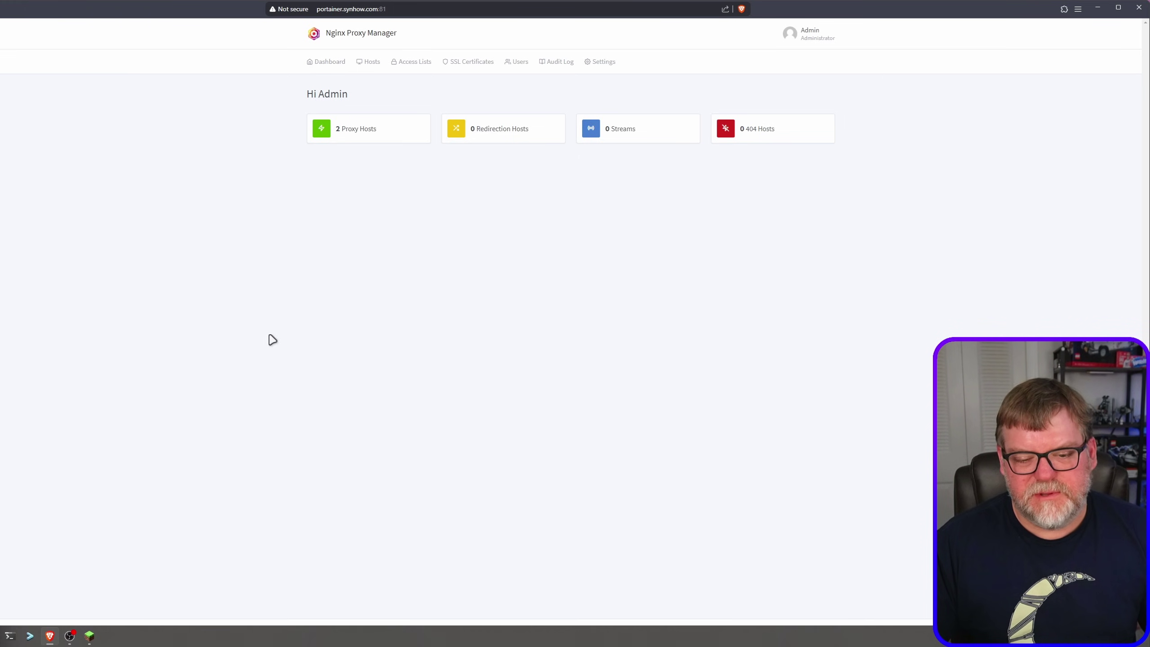
- Switch to Minecraft and start adding a new server to the multiplayer list
click(90, 635)
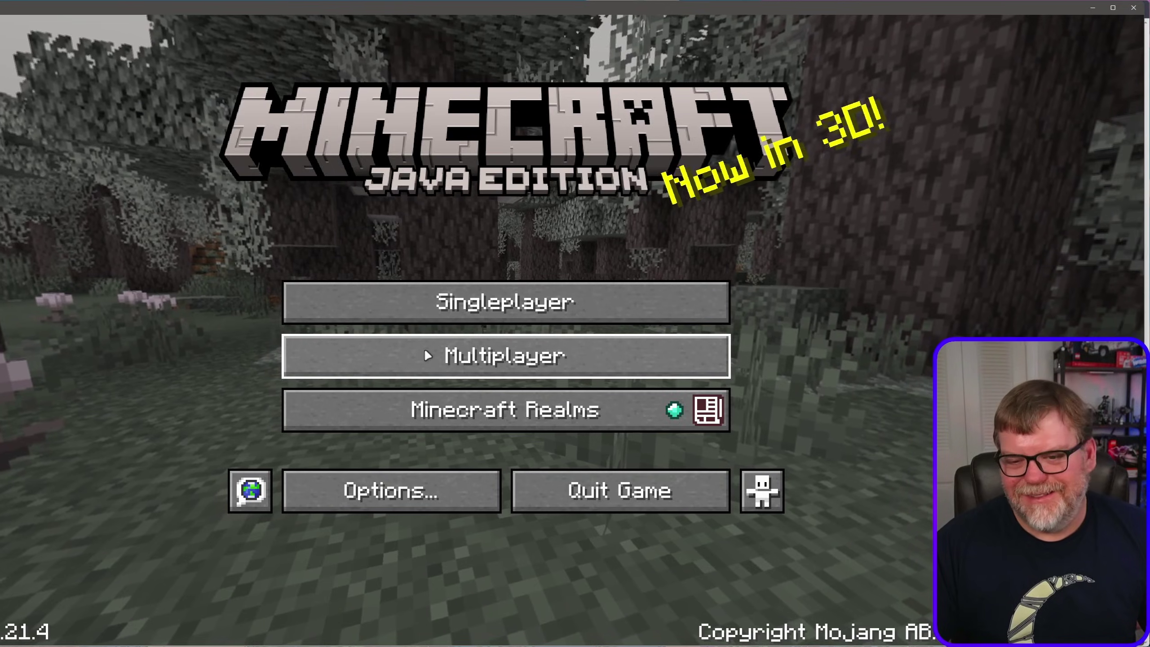
click(417, 357)
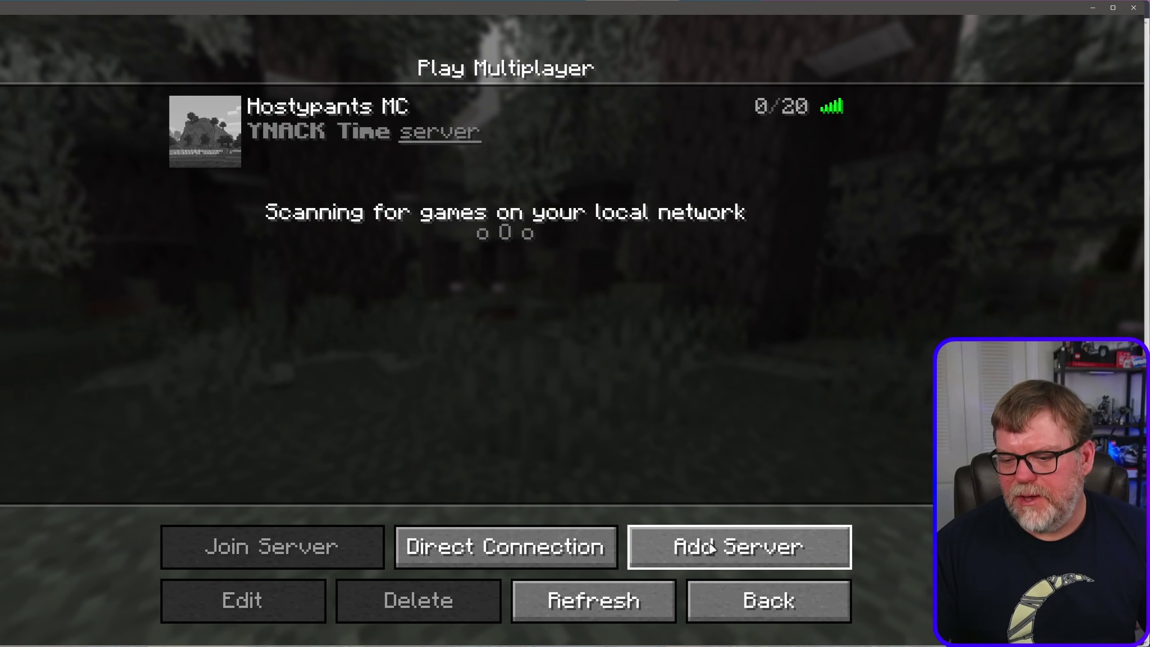
click(694, 546)
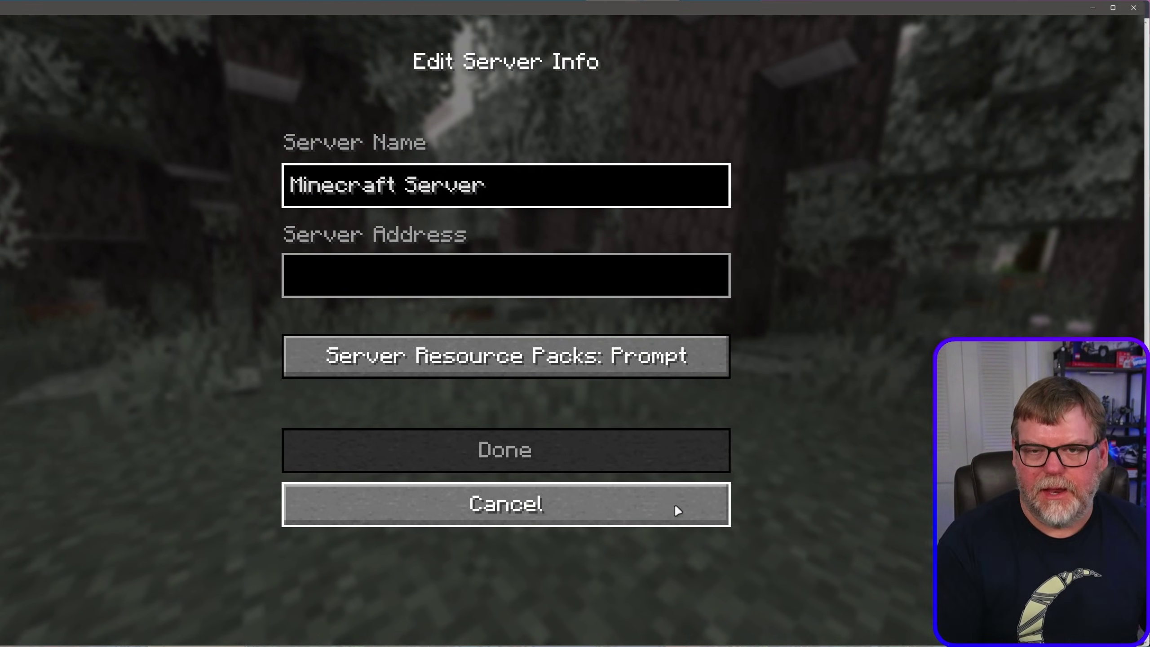
- Replace the default server name with SYNHOW MC Server
key(BackSpace)
key(BackSpace)
key(BackSpace)
key(BackSpace)
key(BackSpace)
key(BackSpace)
key(BackSpace)
key(BackSpace)
key(BackSpace)
key(BackSpace)
key(BackSpace)
key(BackSpace)
key(BackSpace)
key(BackSpace)
key(BackSpace)
key(BackSpace)
text(SY M)
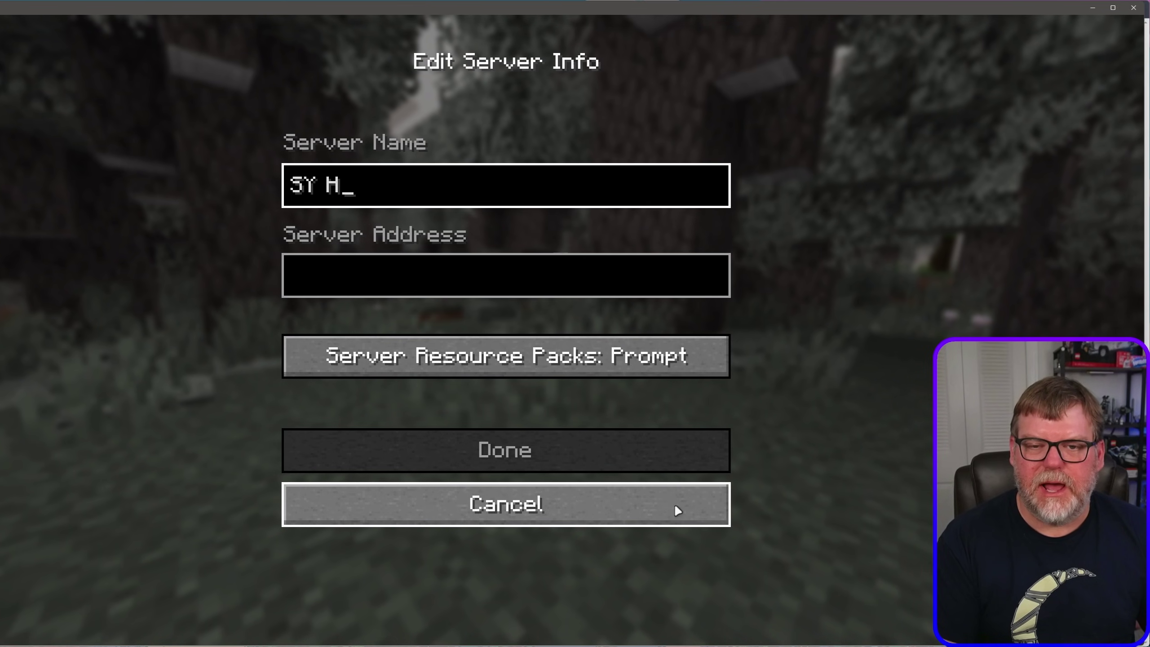
key(BackSpace)
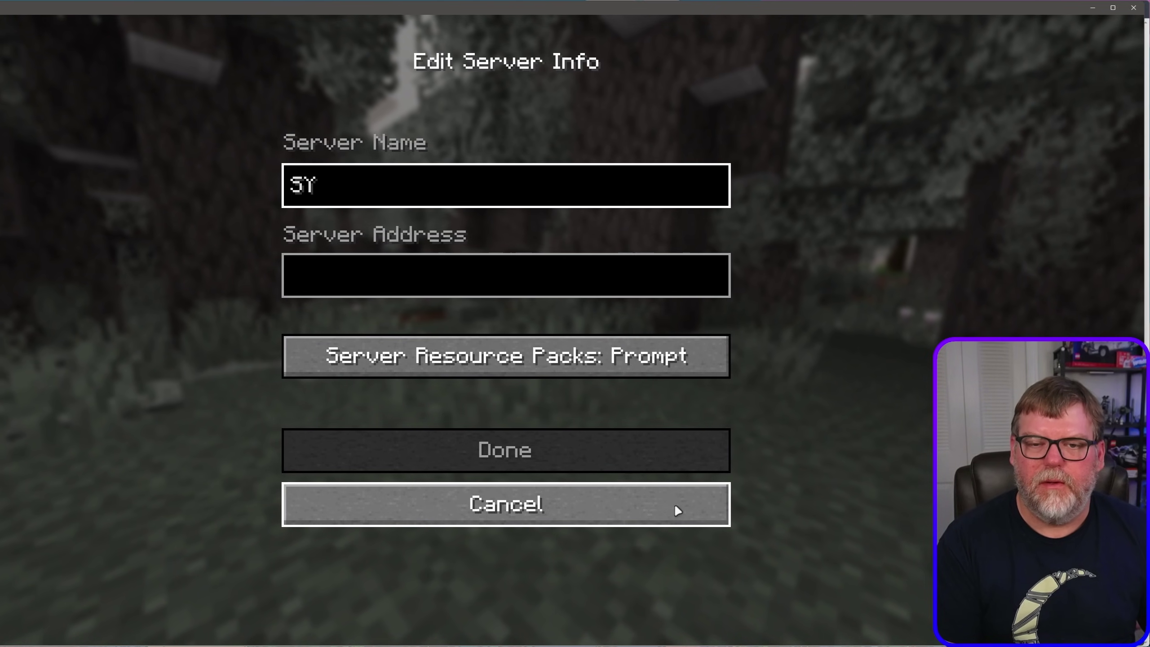
text(NHOW MC Server)
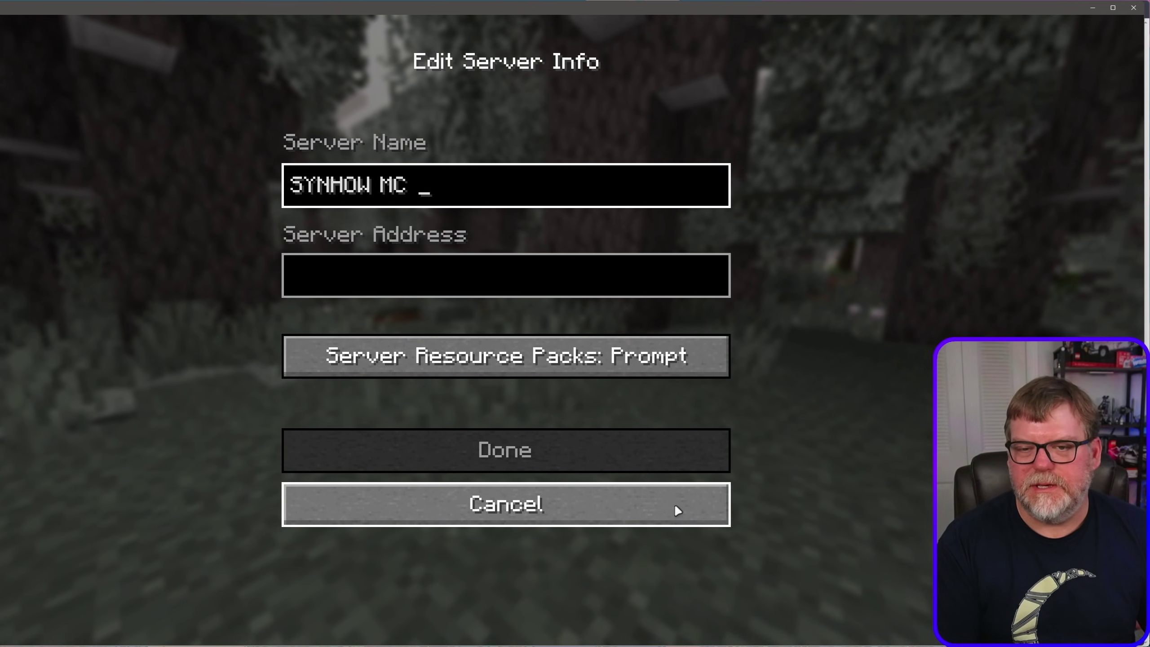
- Set the server address to mc.synhow.com and save the new server entry
click(402, 281)
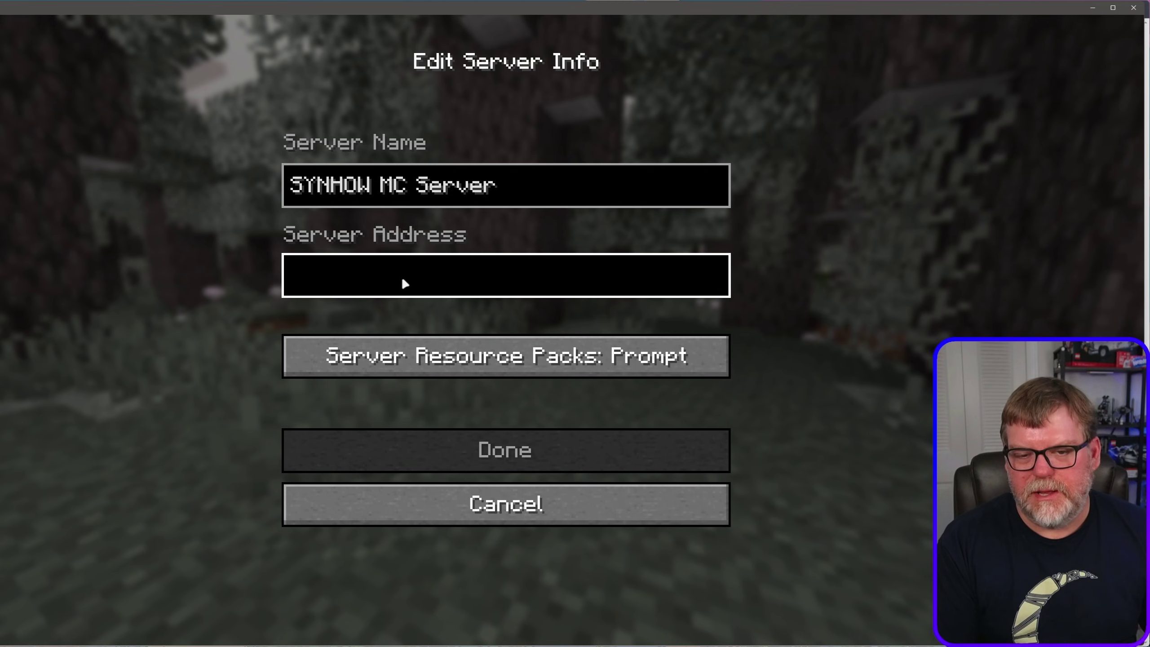
text(mc)
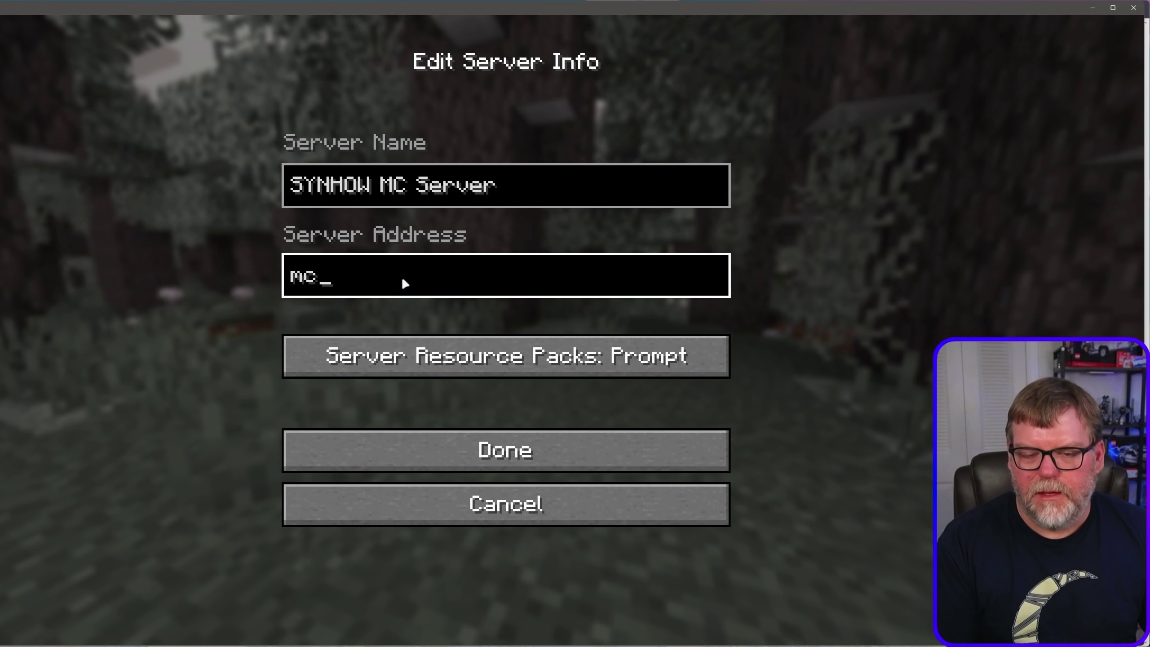
text(.synhow.com)
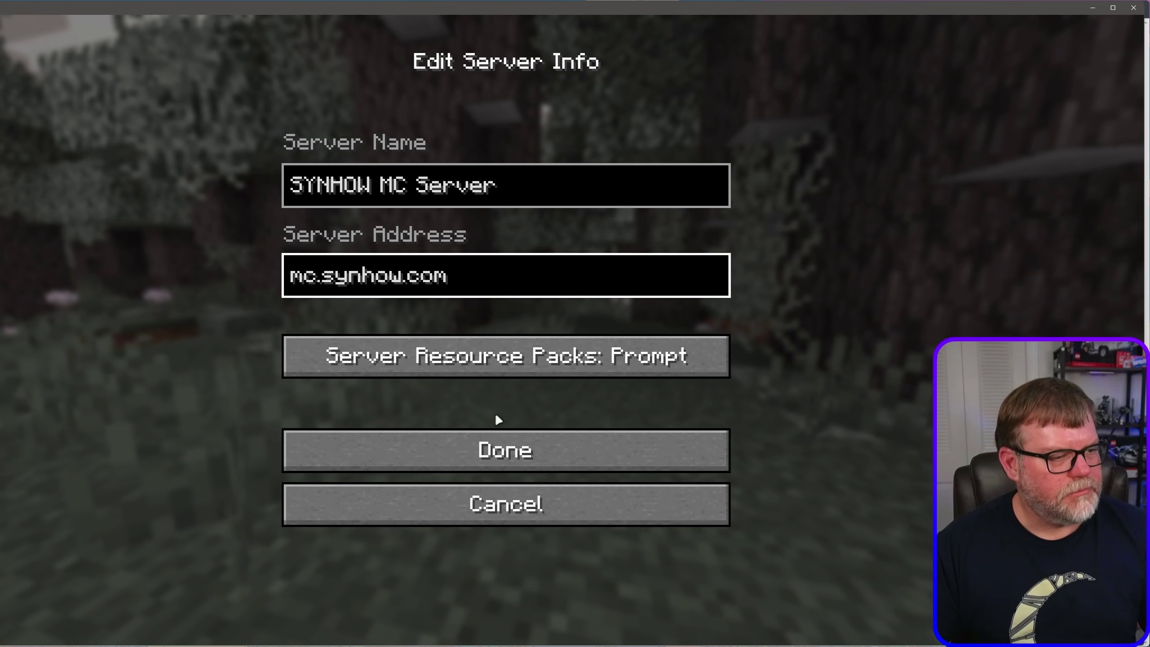
click(454, 451)
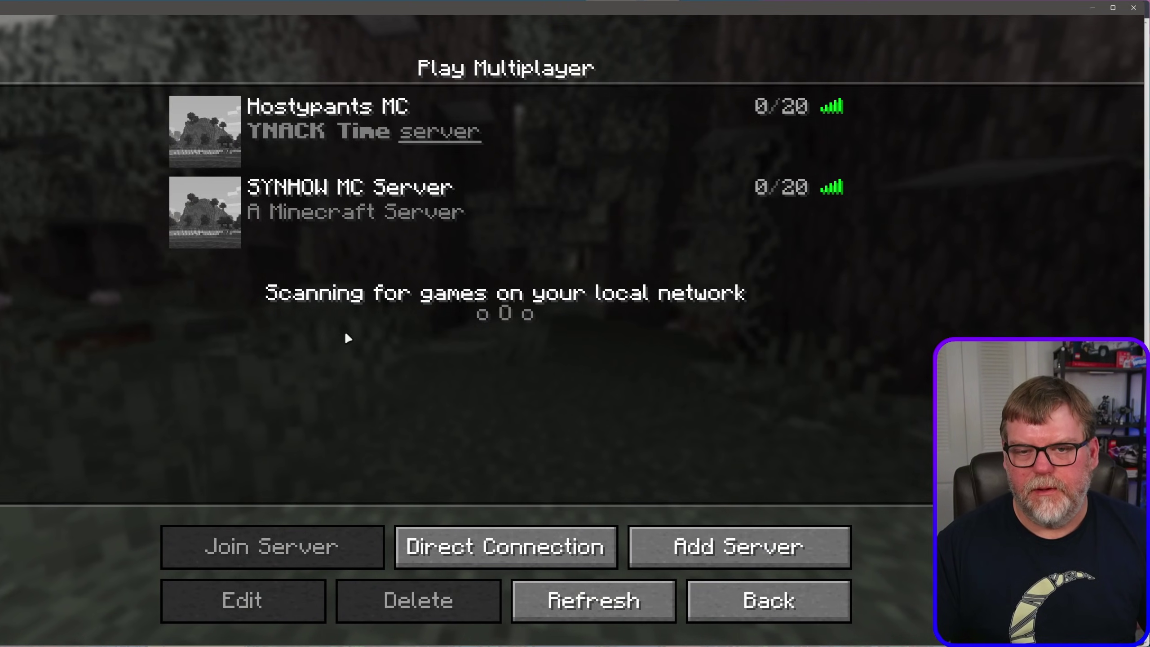
- Join SYNHOW MC Server from the multiplayer list and dig out the grass block straight ahead
mouse_move(227, 217)
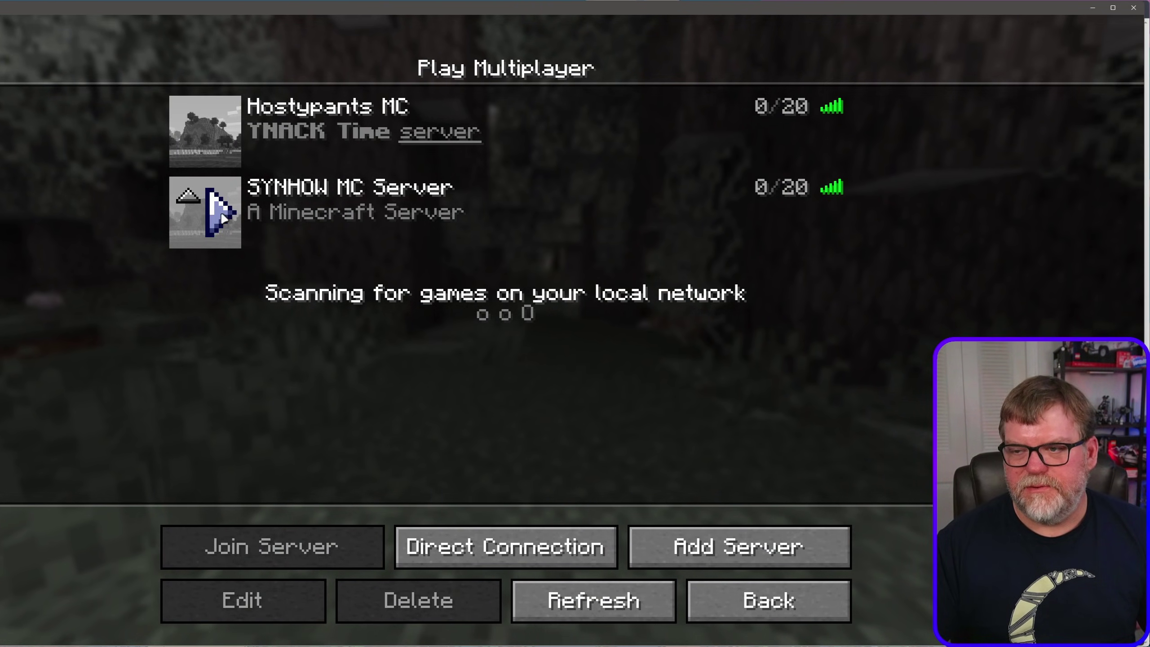
click(226, 216)
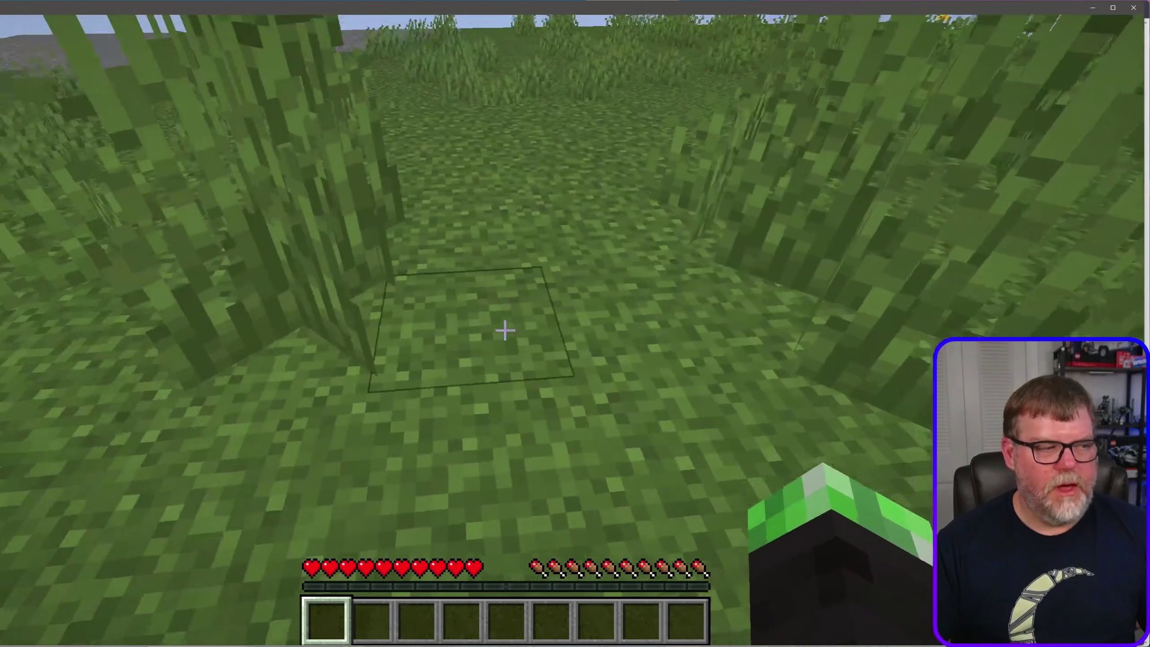
drag(505, 331, 504, 330)
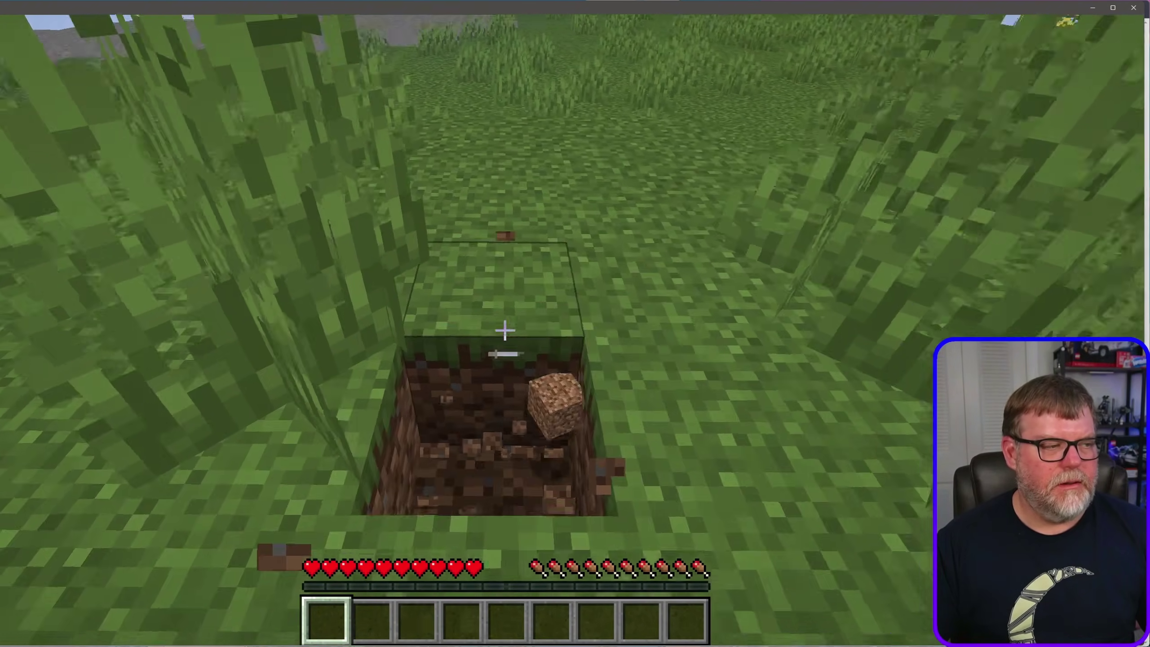
- Collect the dirt block, walk over the stone shore to the water and head back towards the grassland to try out the server
key(w)
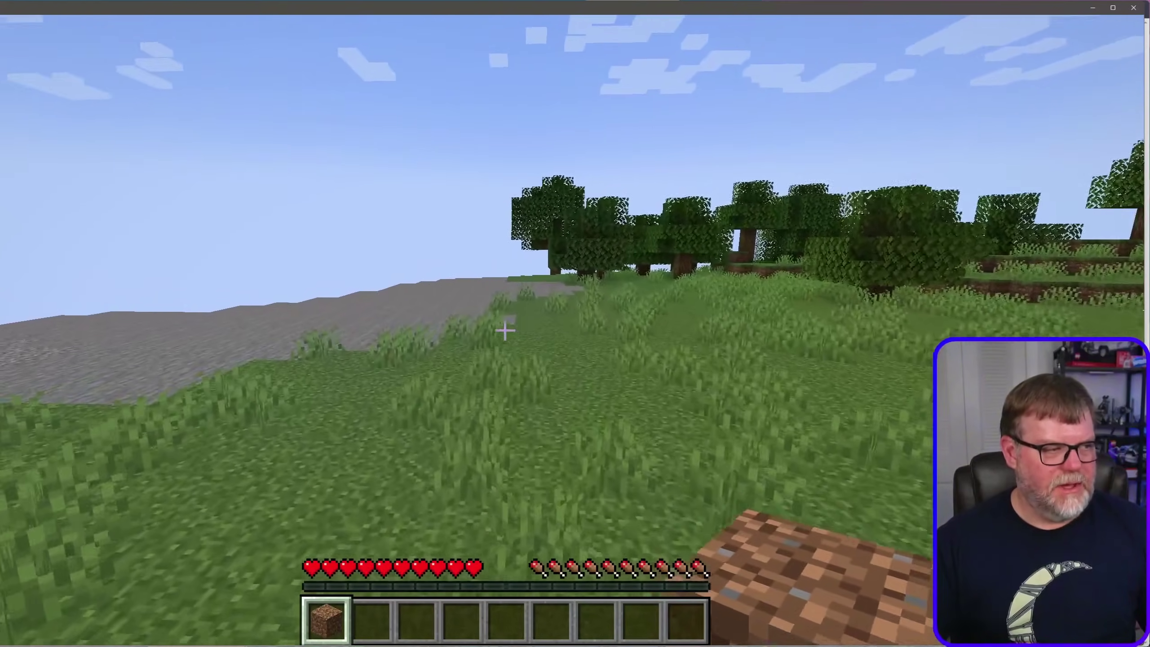
key(w)
key(w)
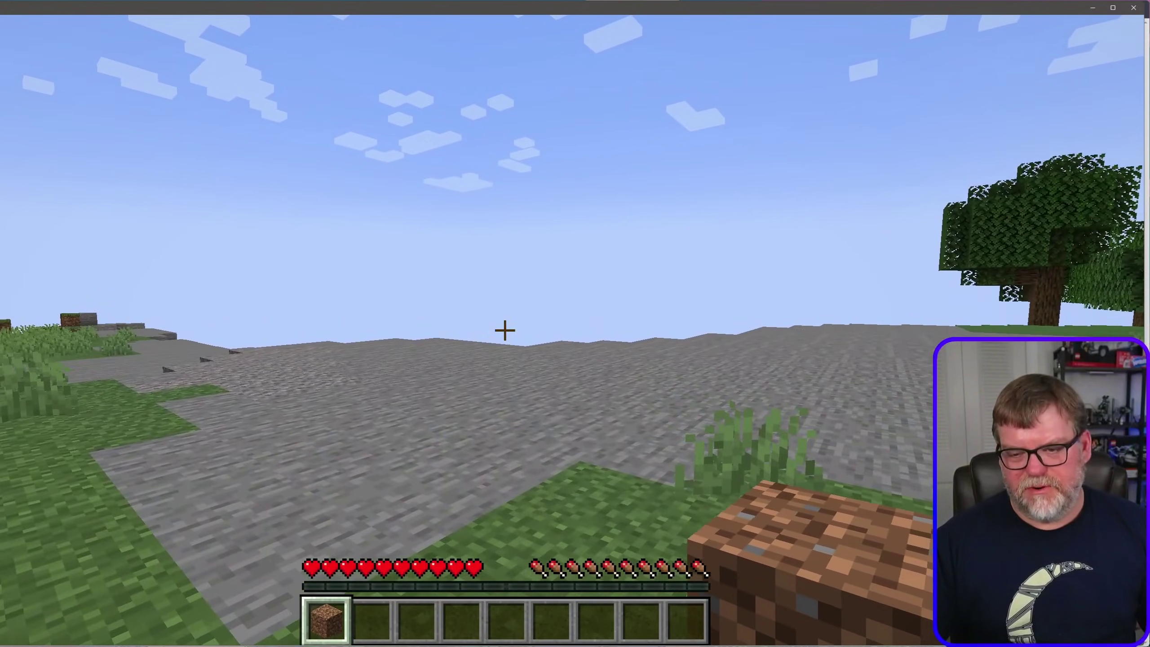
key(w)
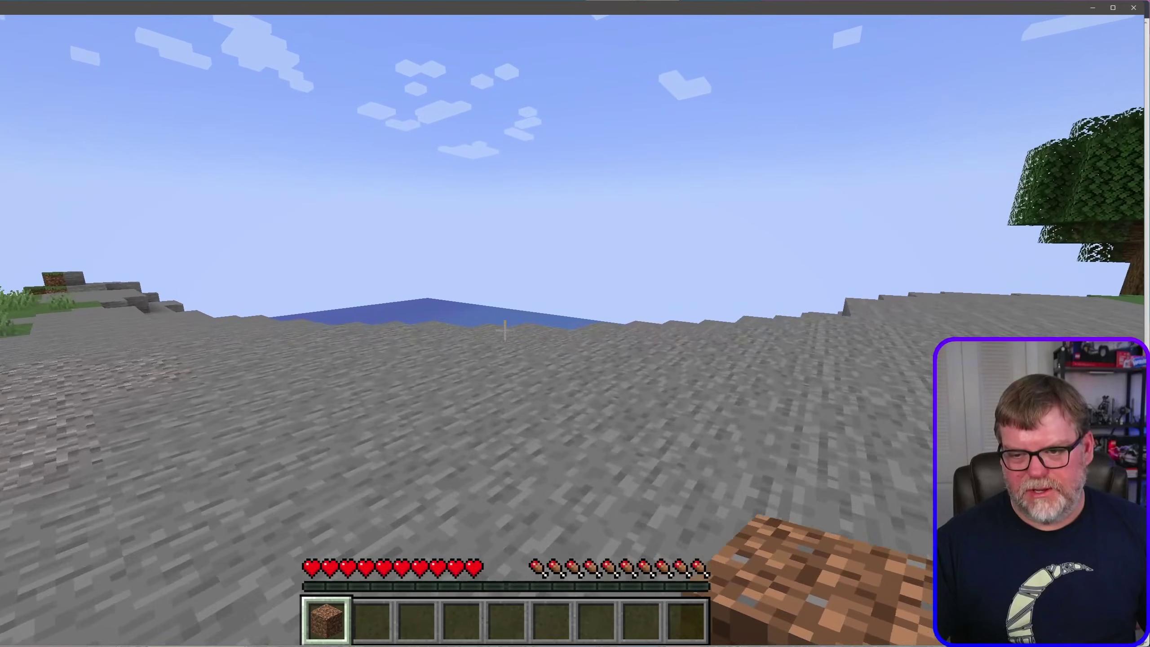
key(w)
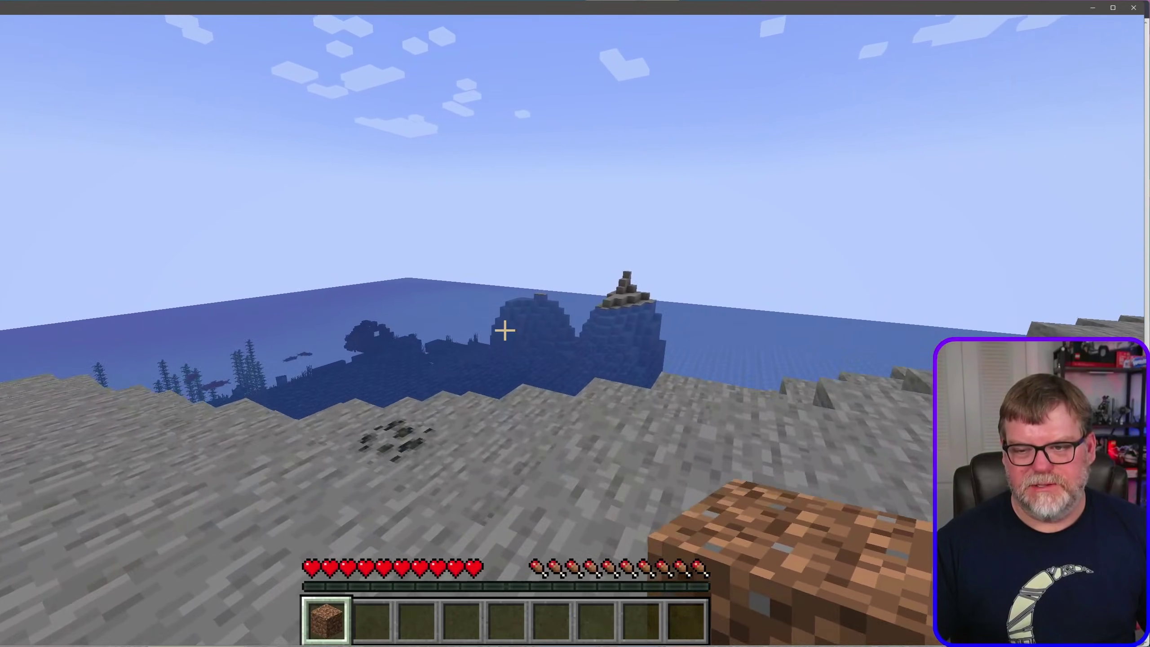
key(w)
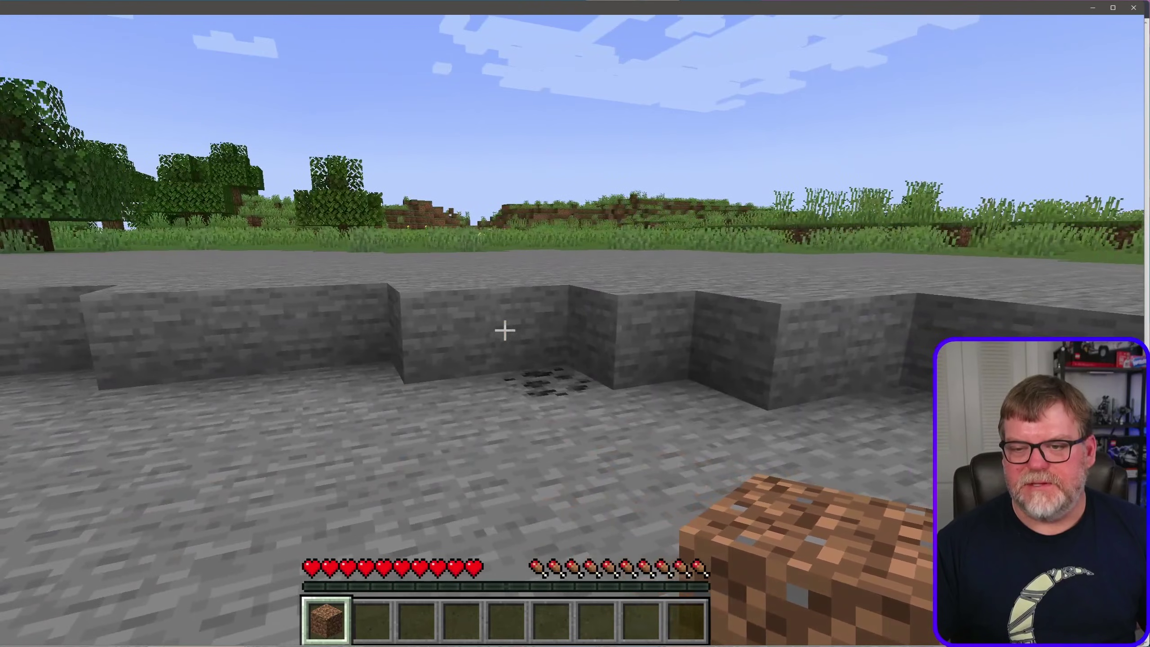
key(w)
key(w)
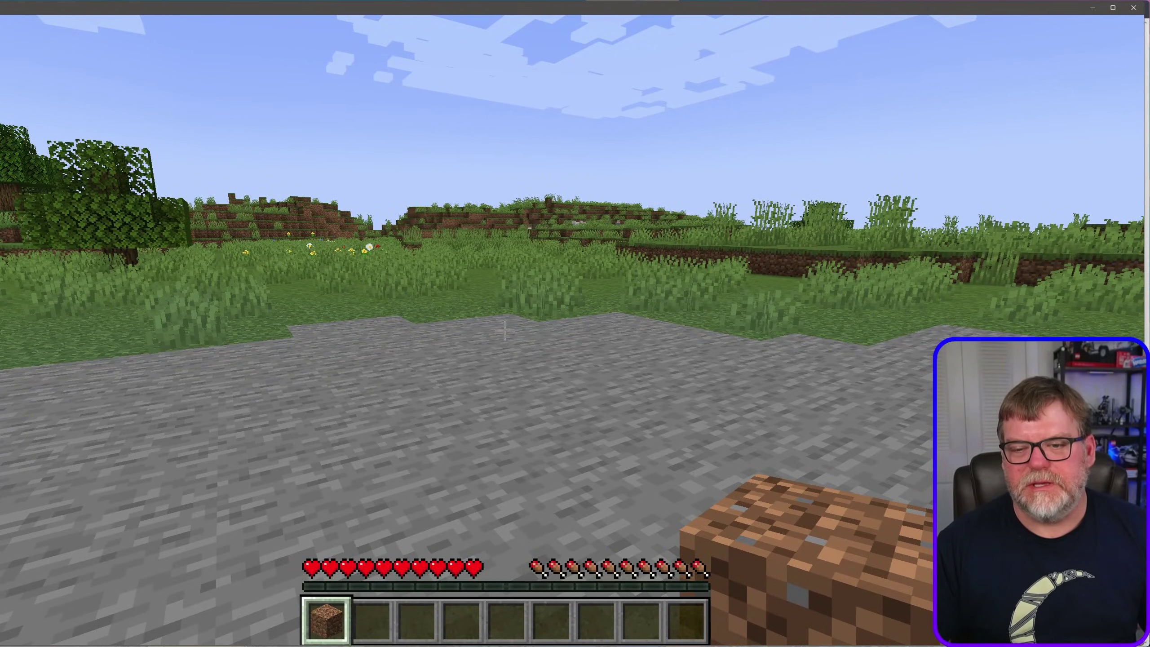
mouse_move(505, 330)
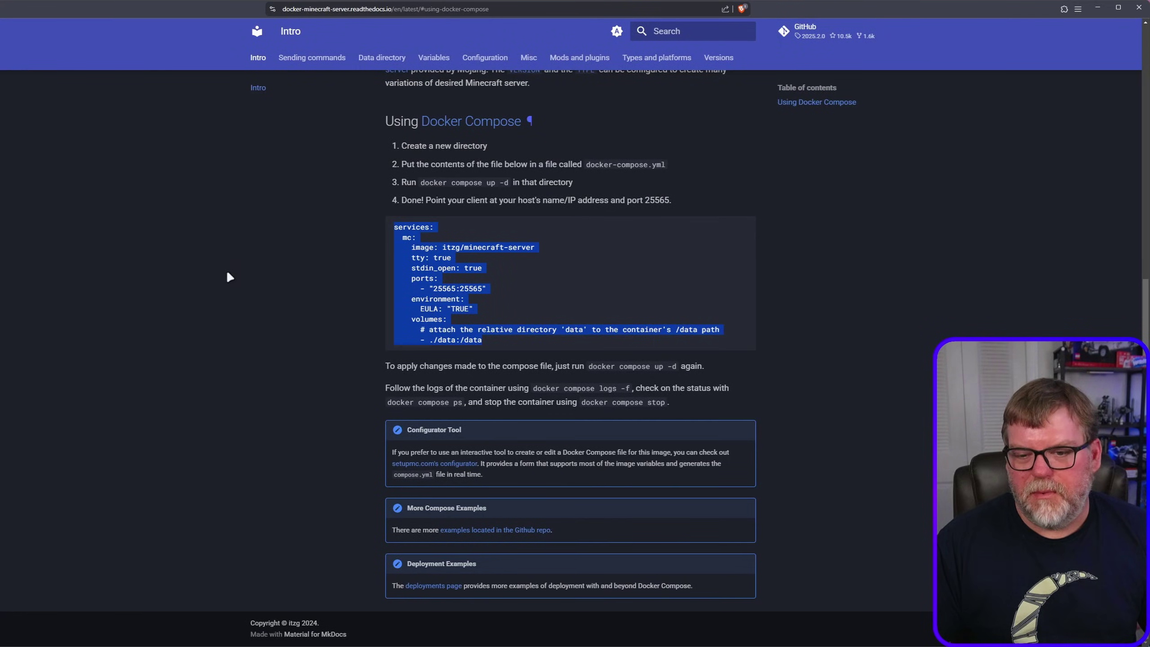
- Switch to the browser and, from the itzg/docker-minecraft-server GitHub README, open the documentation on setting server properties via container environment variables
click(229, 276)
scroll(552, 392, up, 10)
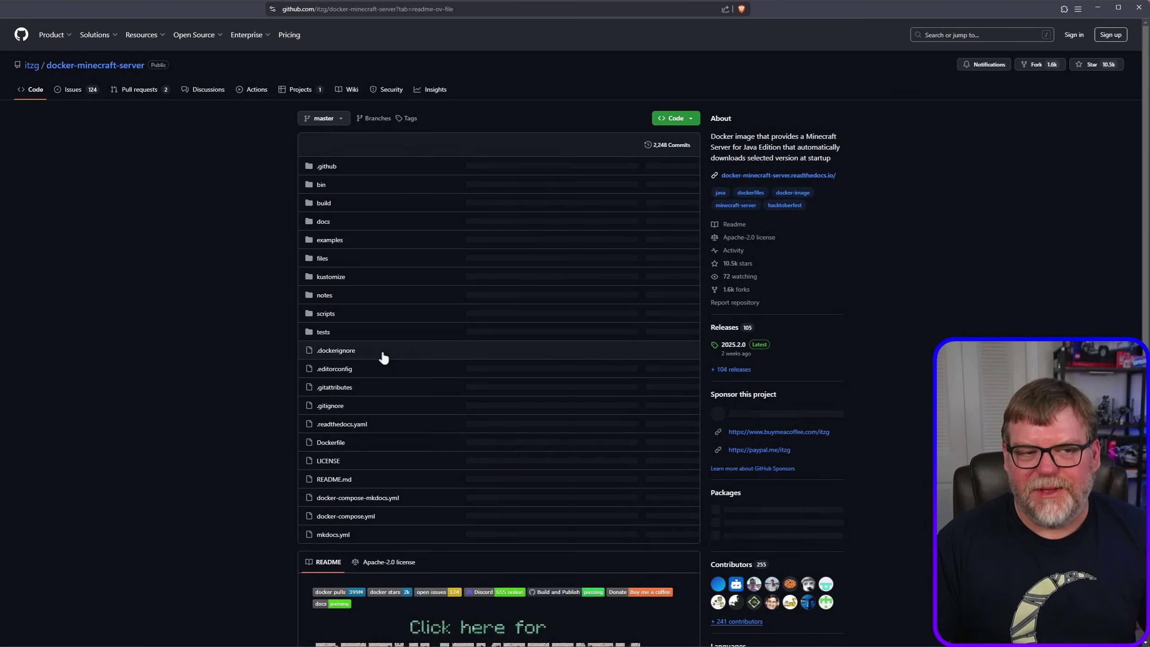
scroll(226, 373, down, 5)
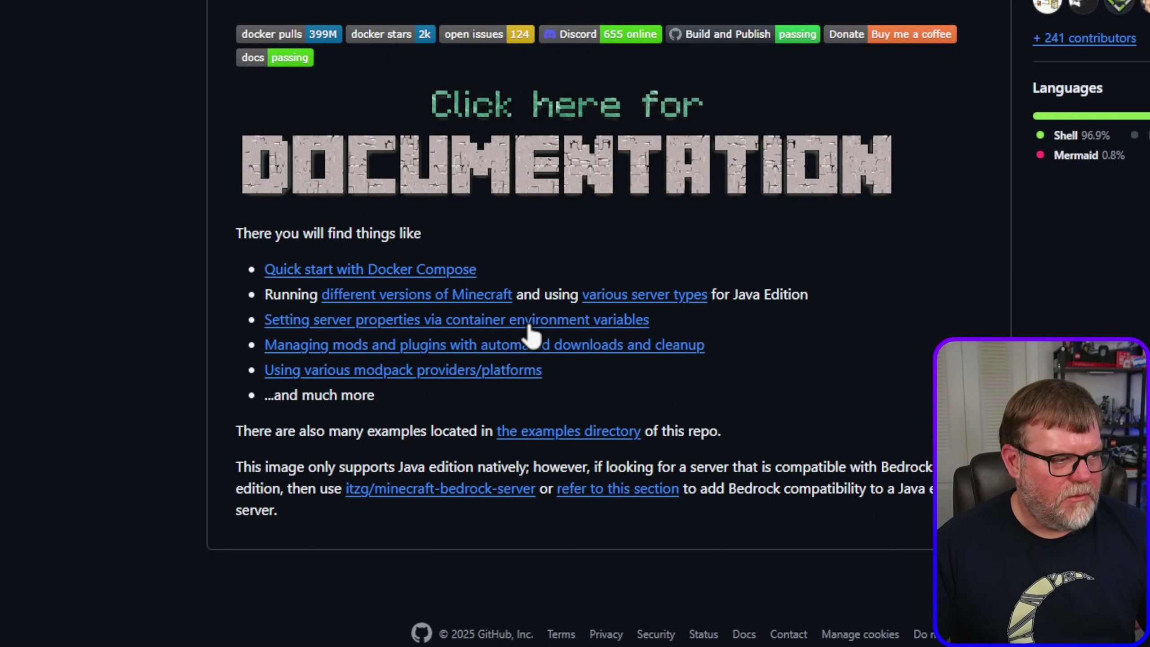
click(534, 319)
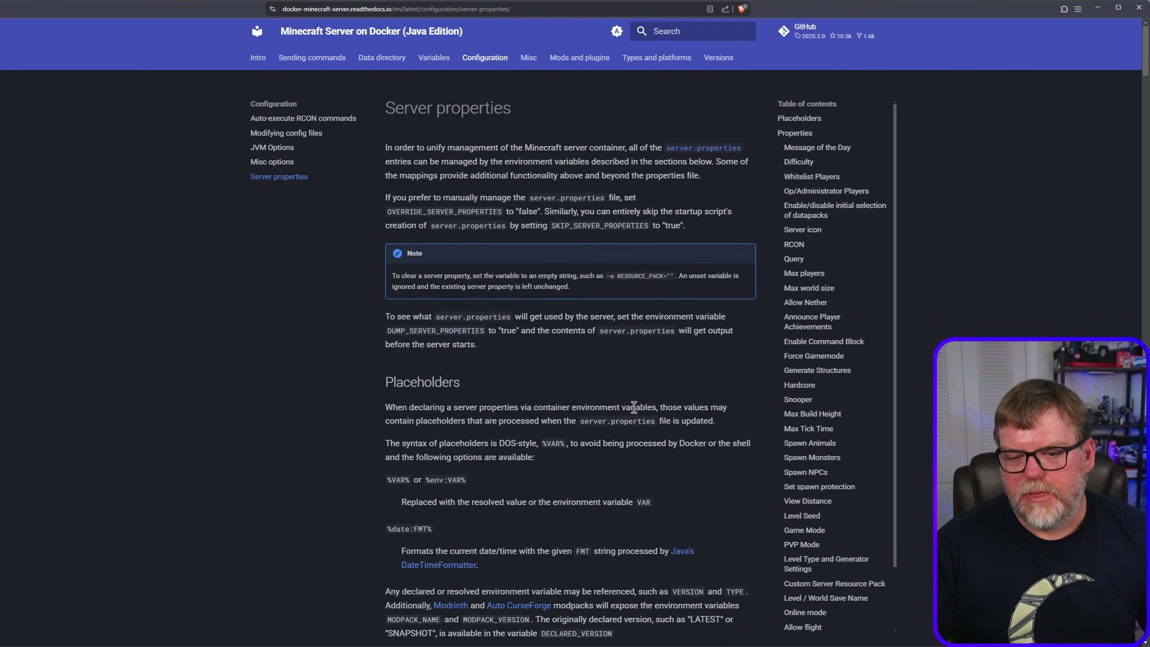
- Examine the environment variables on the Server properties page, including message of the day, difficulty, whitelist, operators, RCON, max players and spawn settings
scroll(635, 395, down, 10)
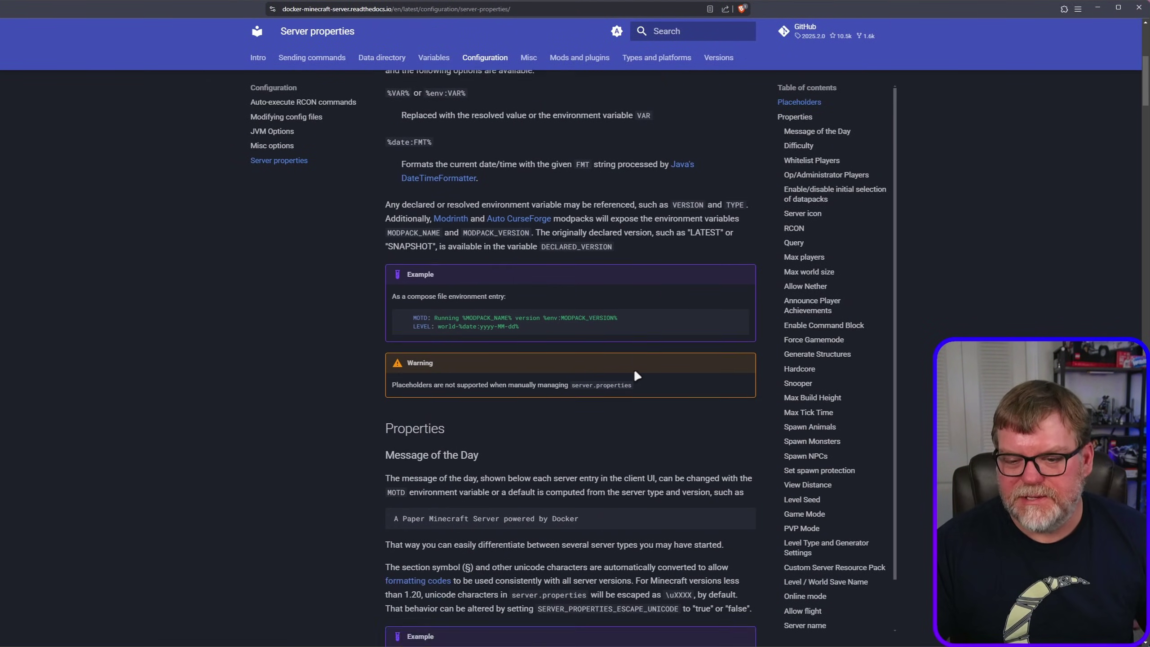
scroll(621, 362, down, 5)
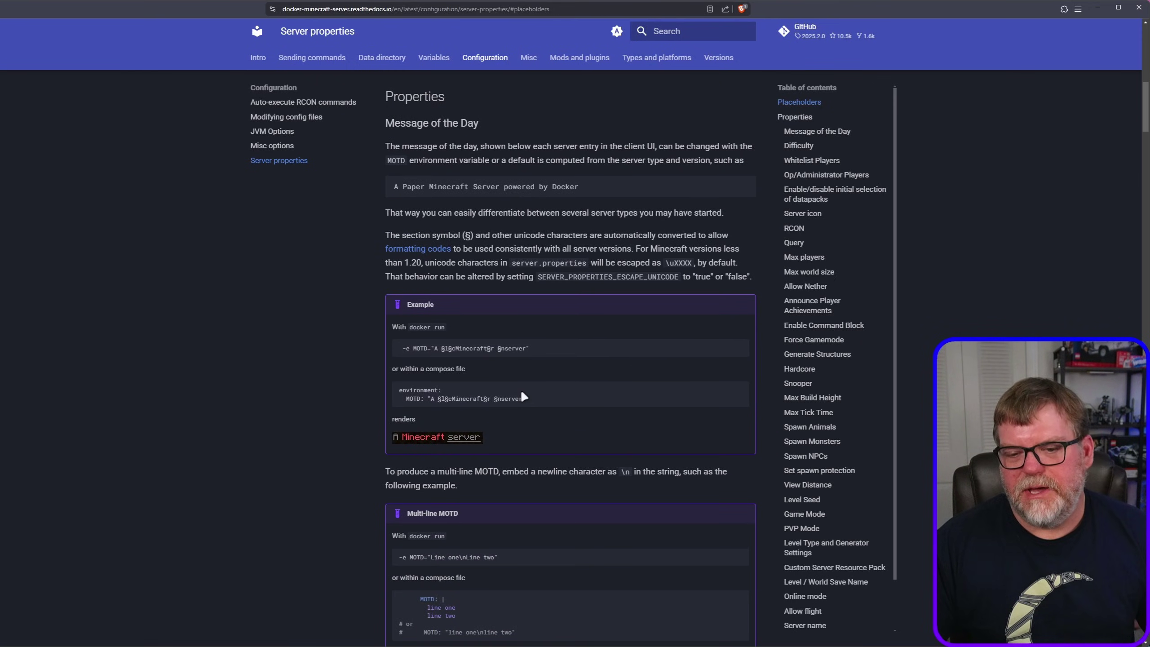
scroll(532, 385, down, 3)
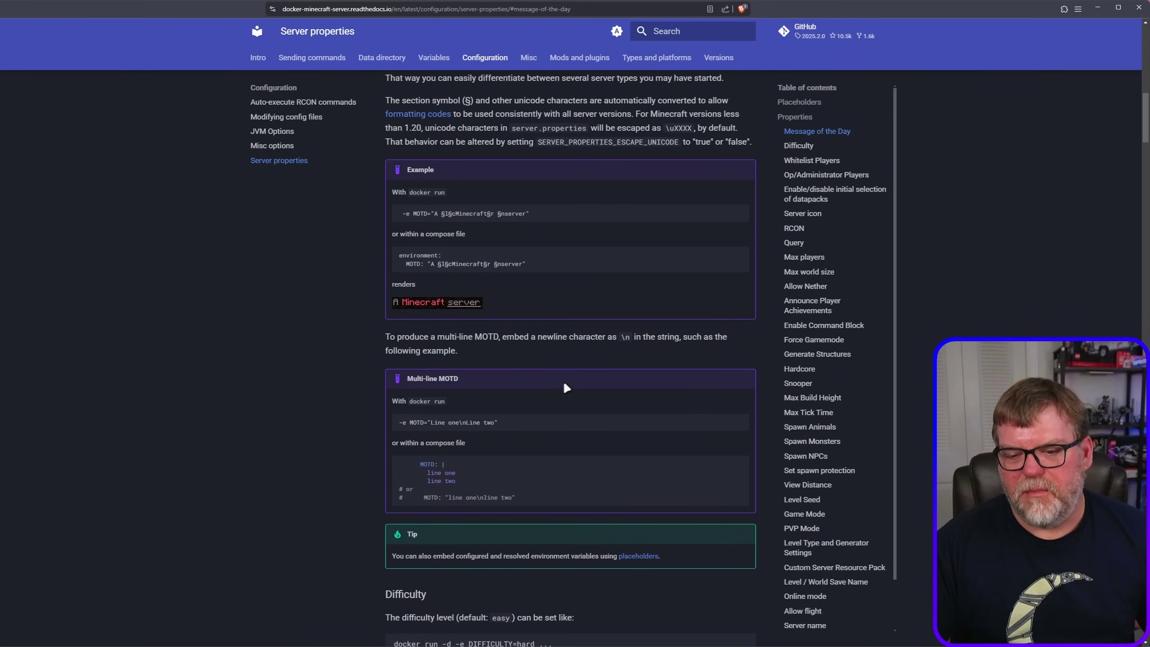
scroll(562, 385, down, 5)
scroll(569, 388, down, 4)
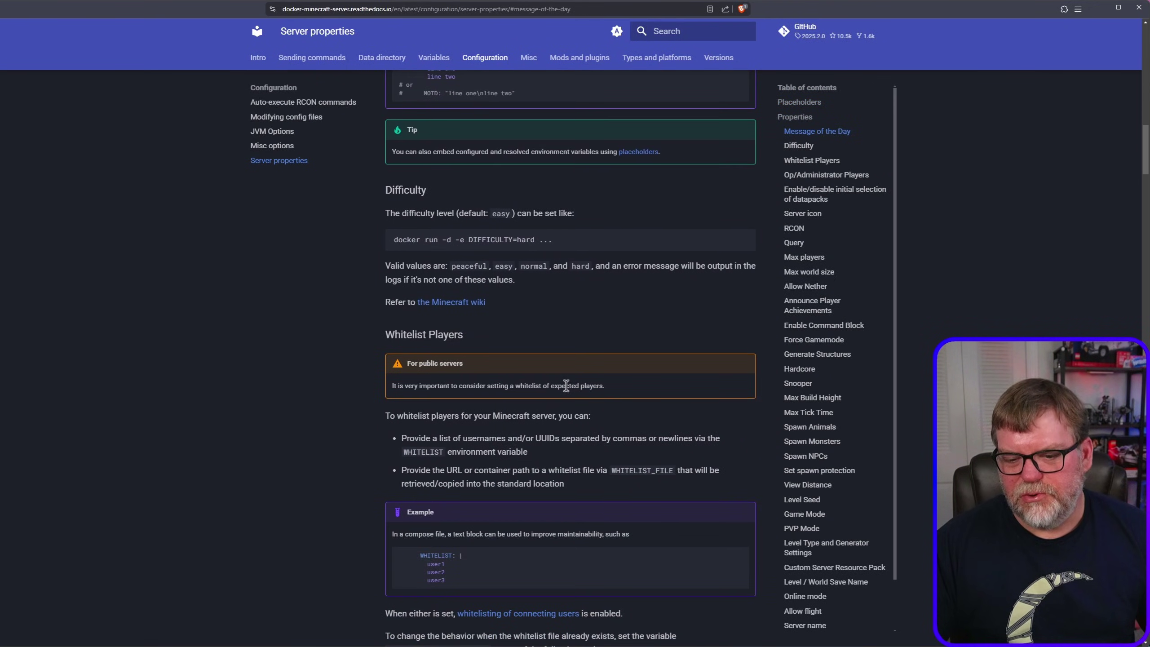
scroll(566, 386, down, 9)
scroll(556, 390, down, 1)
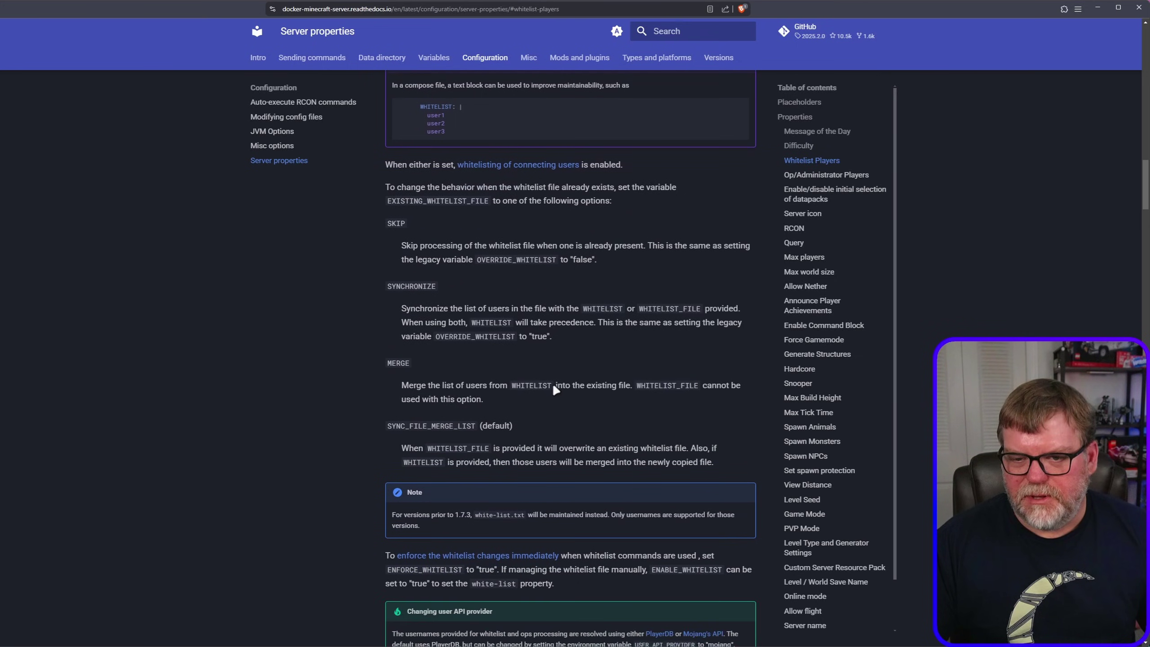
scroll(556, 390, down, 12)
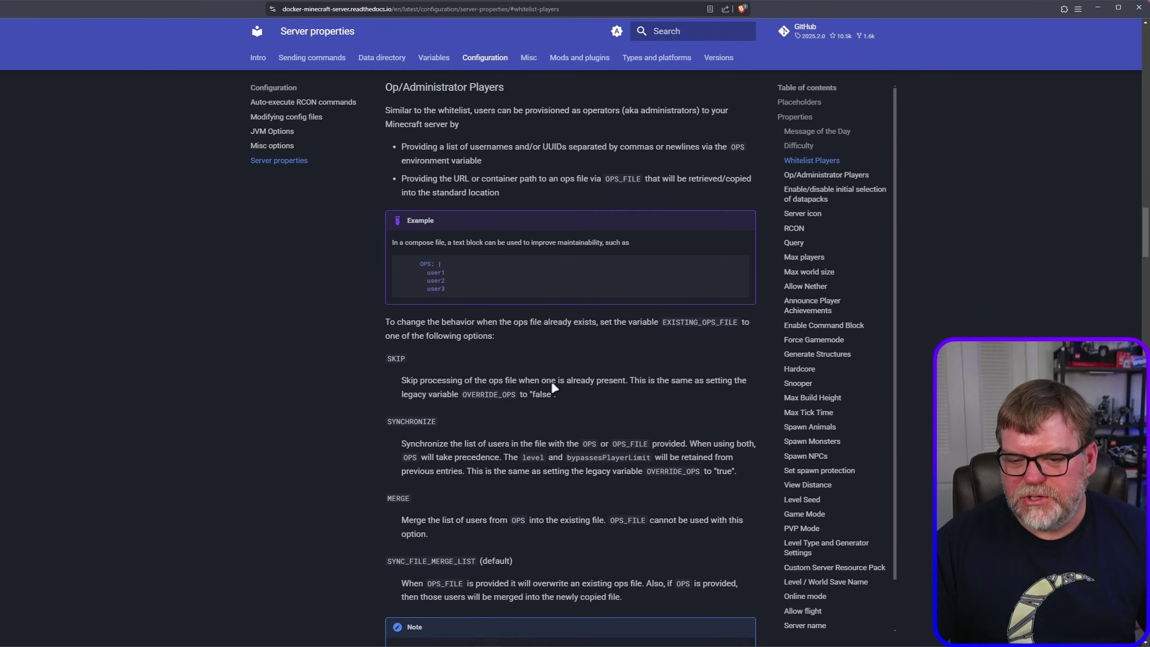
scroll(553, 387, down, 20)
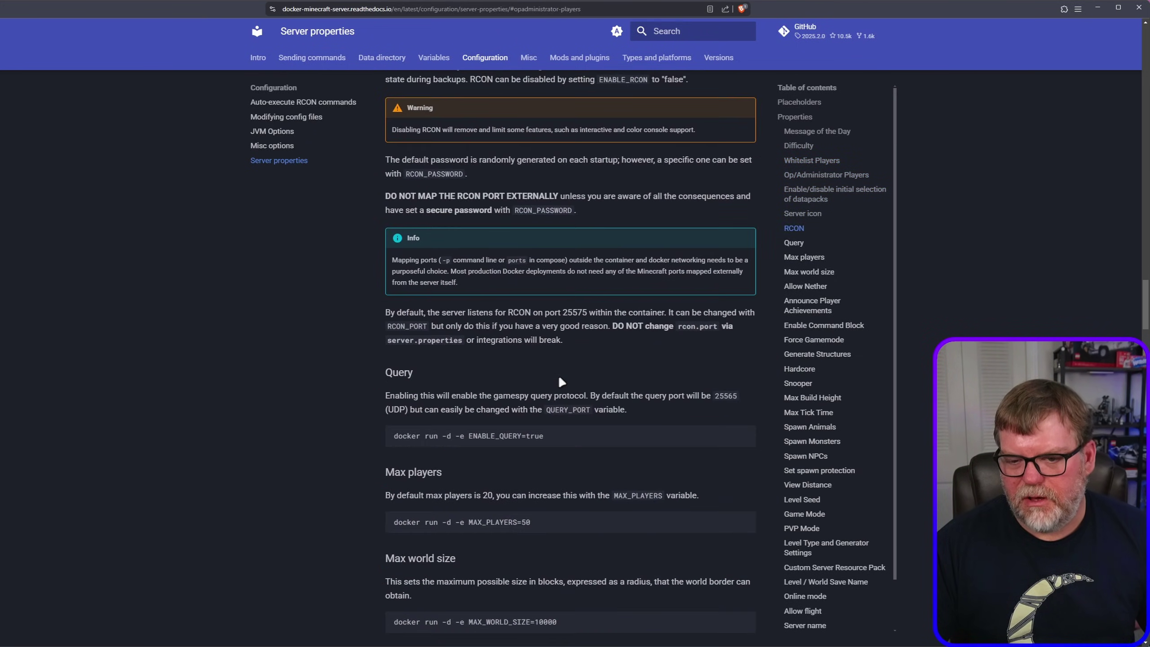
scroll(562, 382, down, 12)
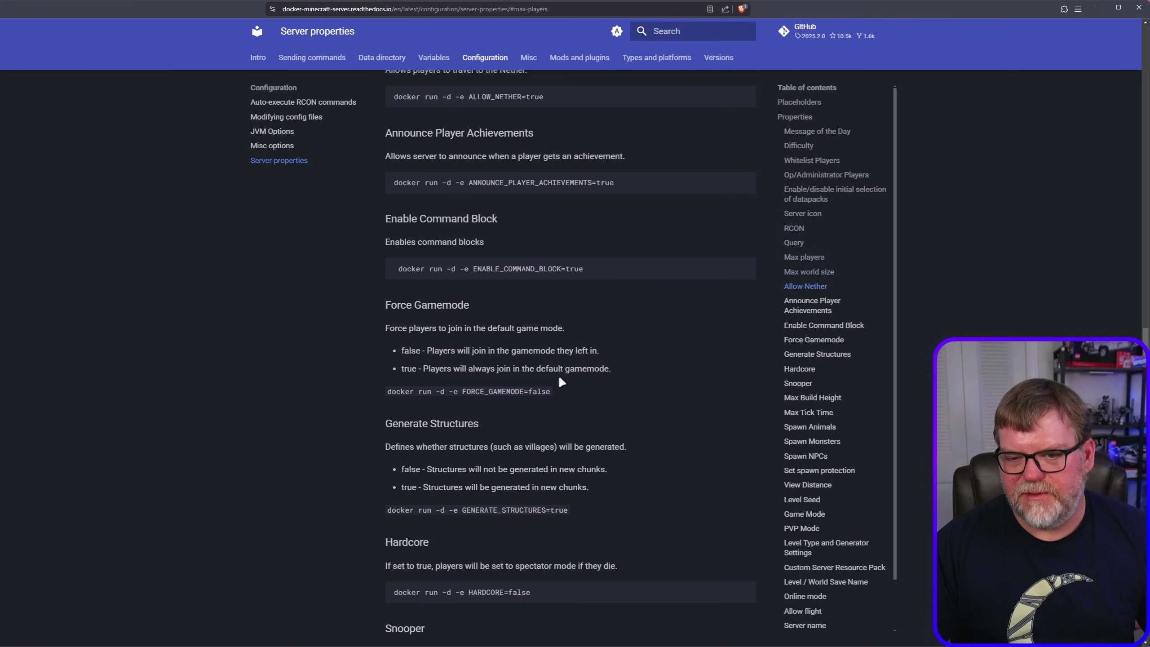
scroll(562, 385, down, 8)
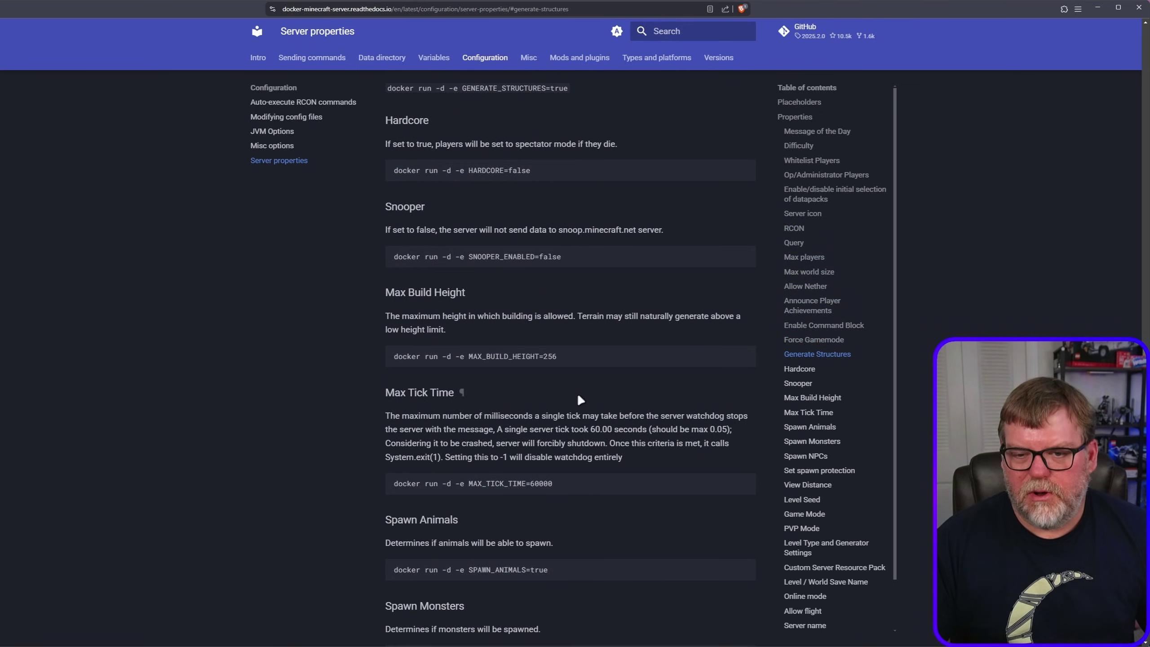
scroll(584, 398, down, 11)
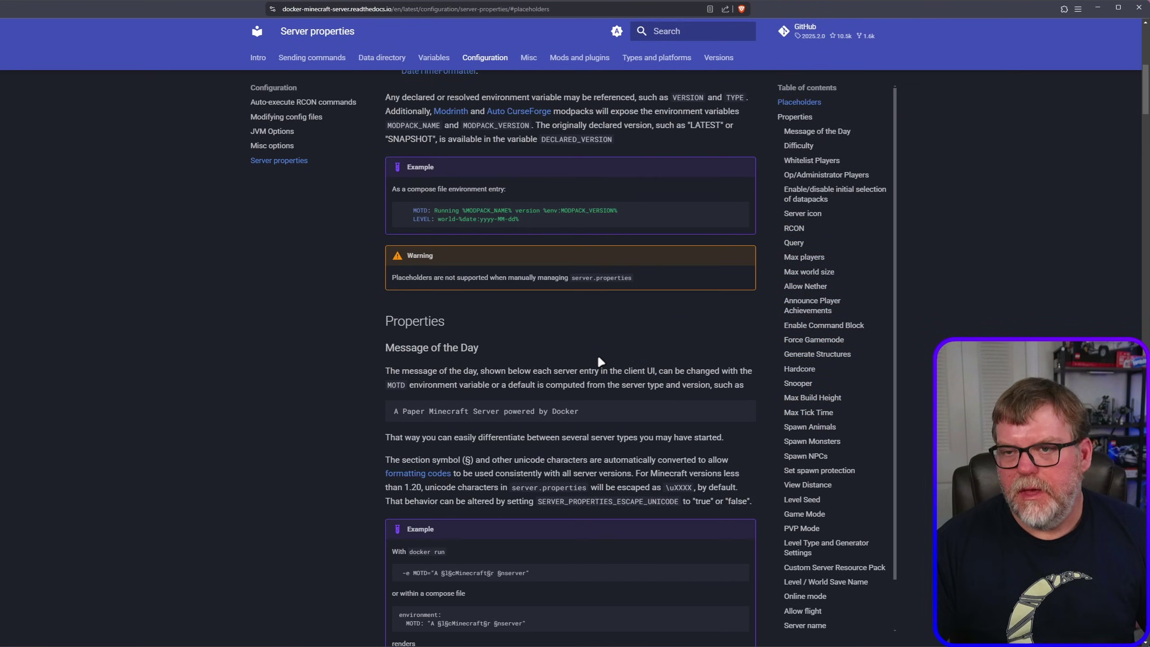
- Search the documentation for memory, open the Memory Limit section of JVM Options and examine its compose file examples
click(686, 33)
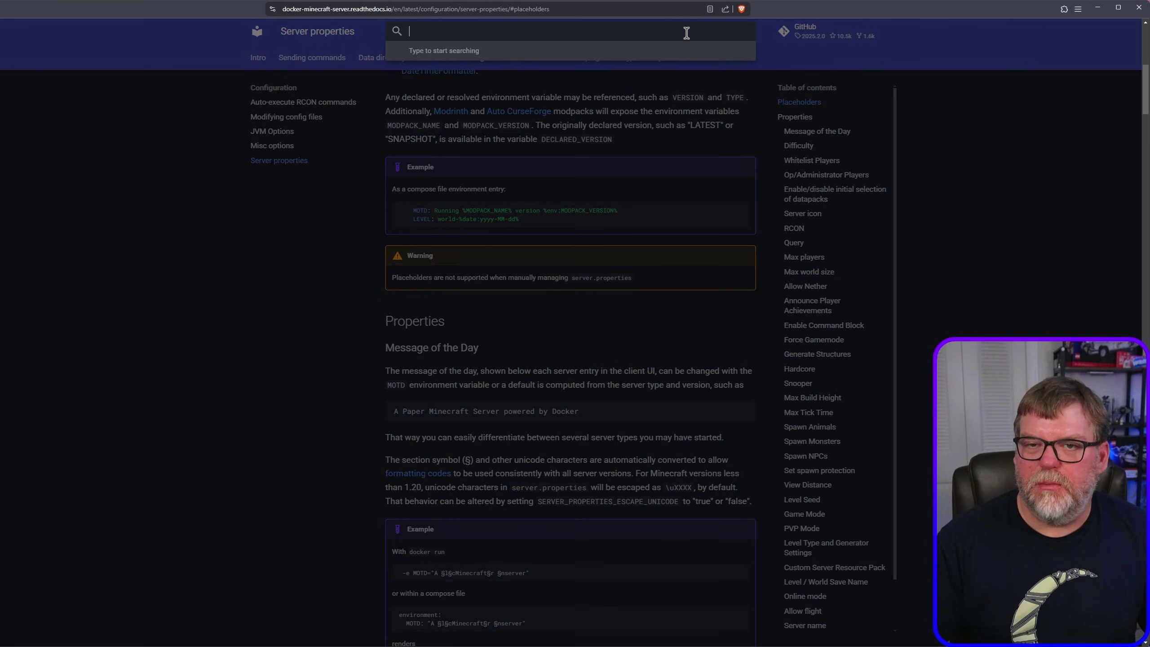
text(memory)
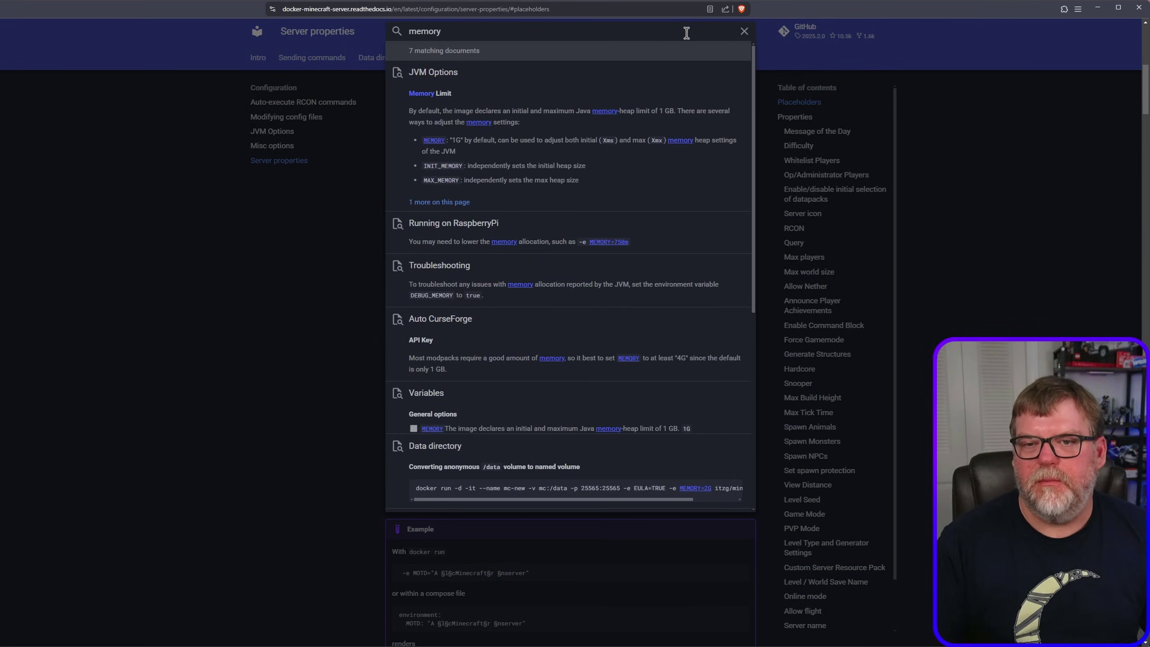
click(456, 100)
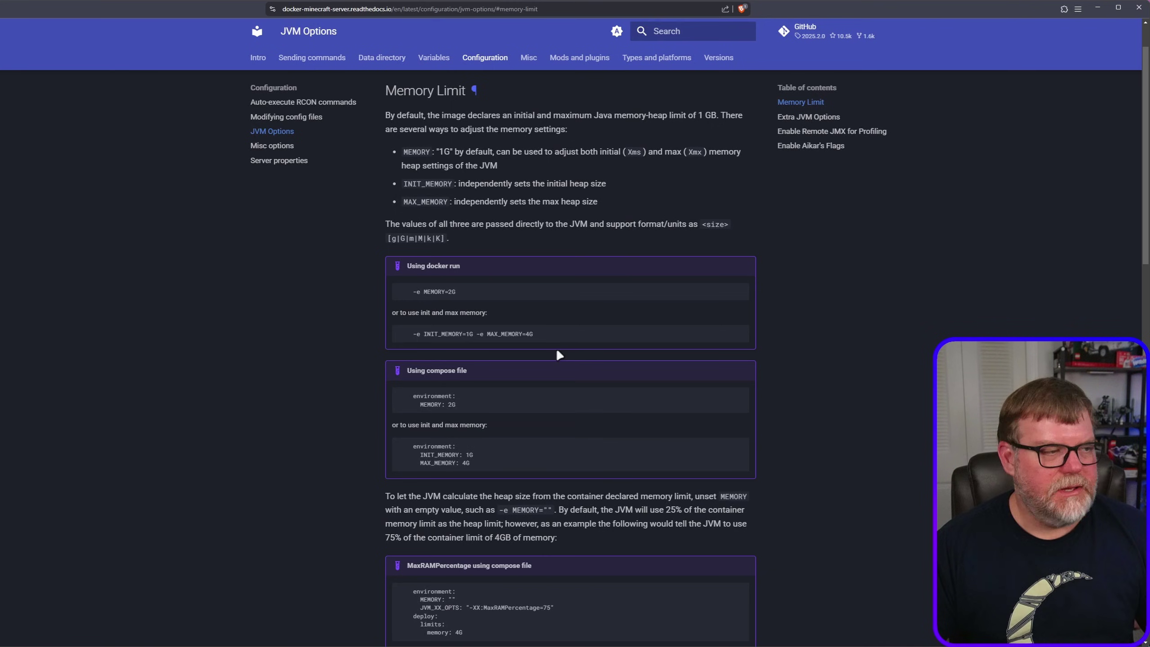
scroll(560, 354, down, 1)
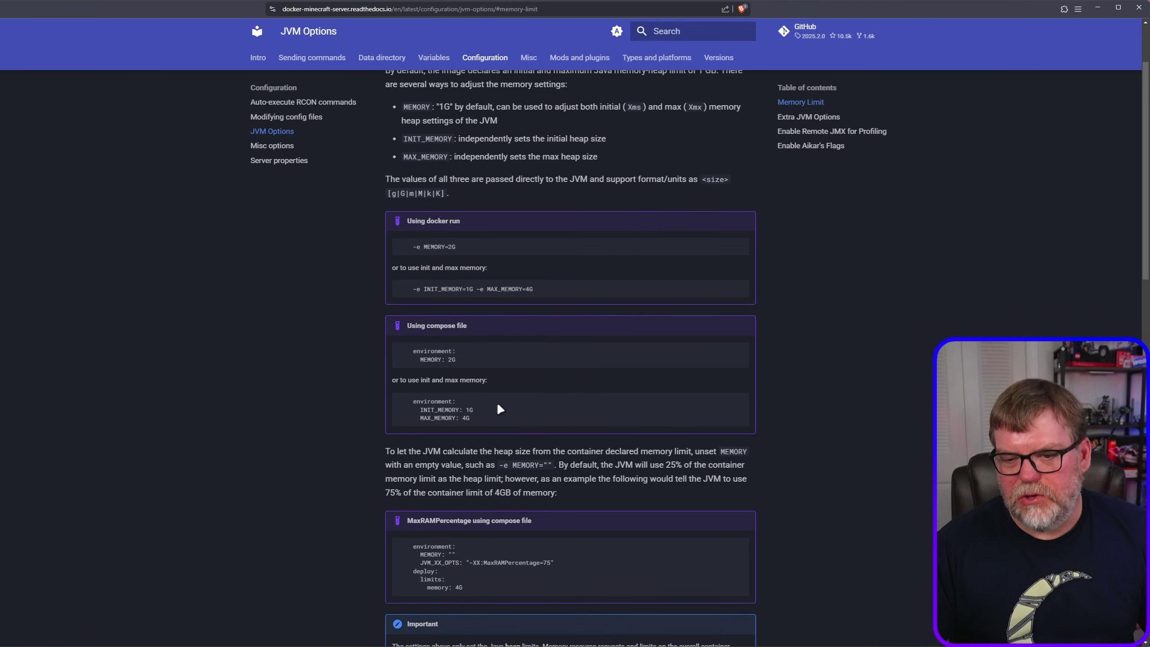
scroll(465, 354, down, 2)
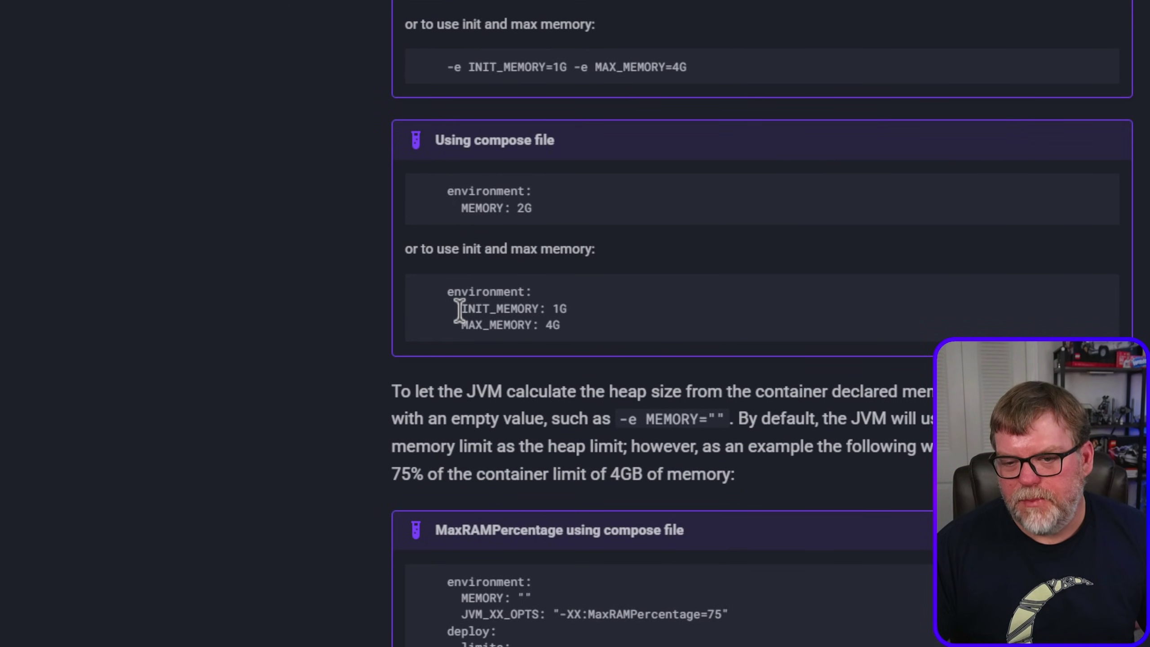
- Copy the INIT_MEMORY: 1G and MAX_MEMORY: 4G compose lines from the documentation and paste them below EULA in Portainer's mcserver stack editor
drag(460, 311, 394, 305)
key(ctrl+c)
click(498, 314)
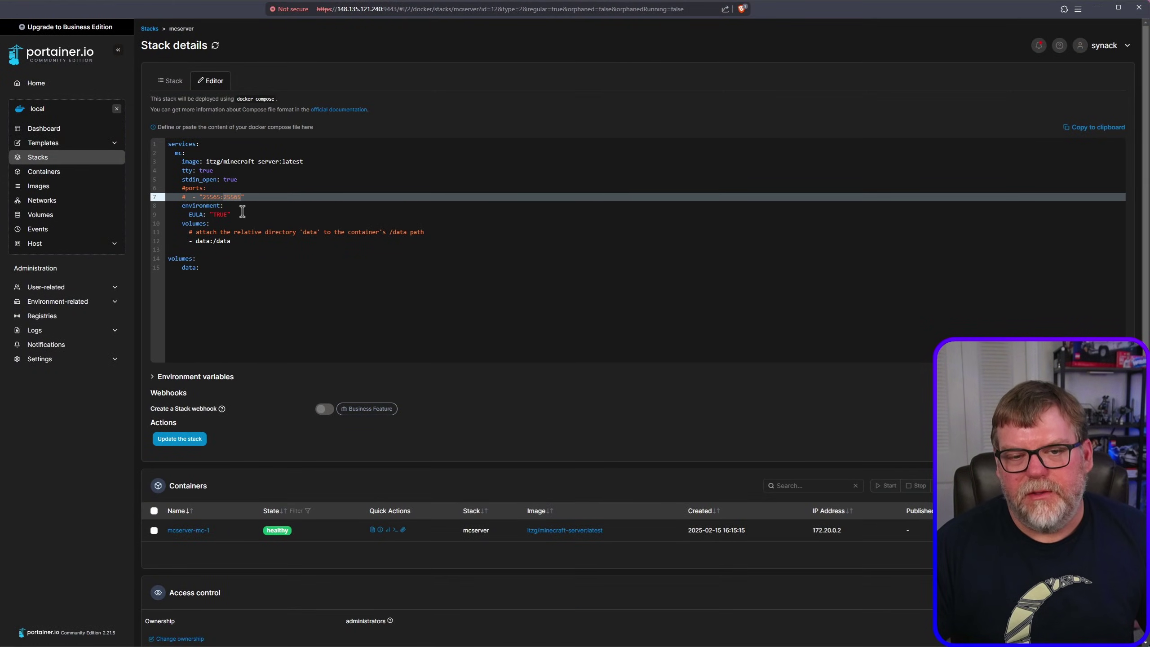
click(252, 213)
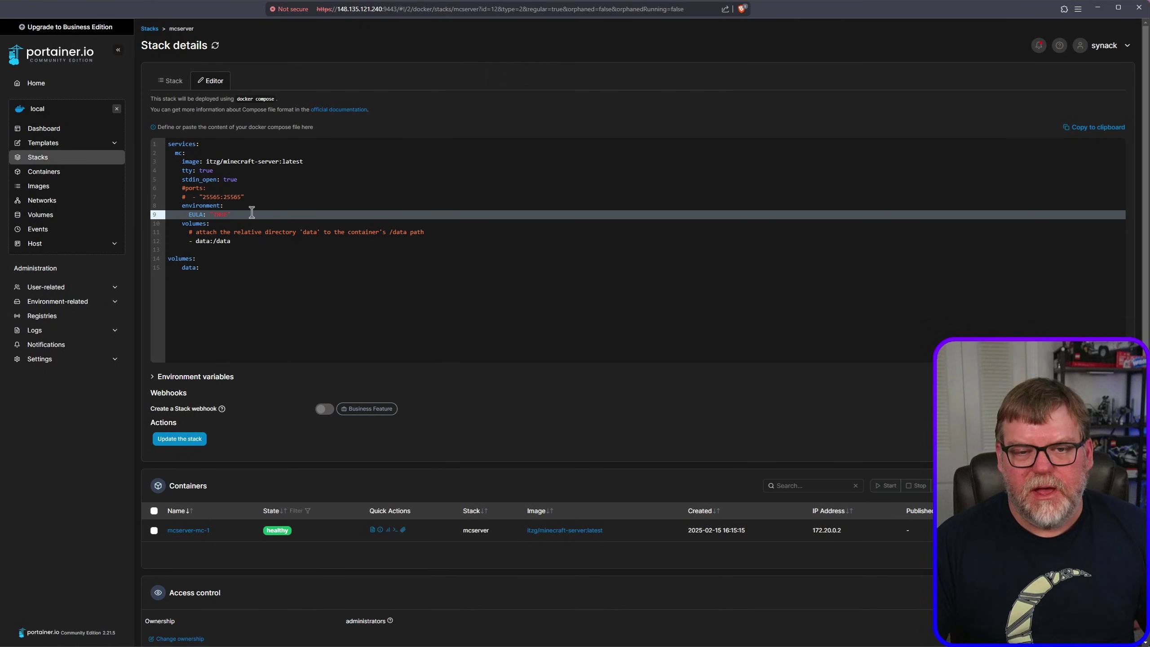
key(Return)
key(ctrl+v)
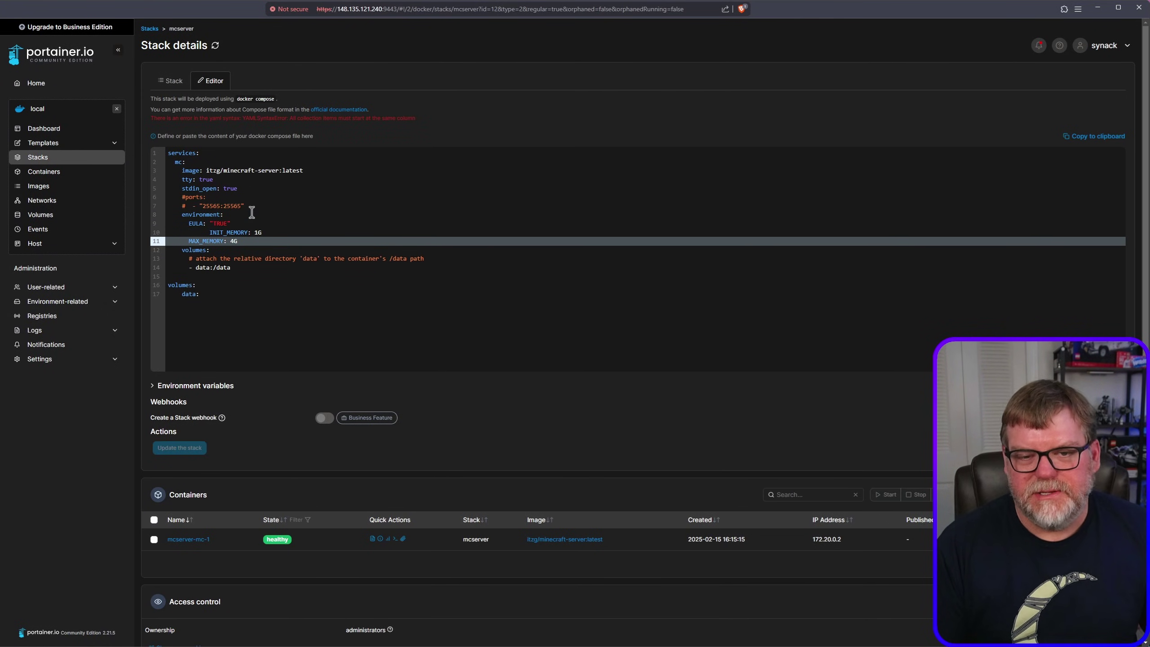
- Remove the extra indentation before INIT_MEMORY so that it aligns with EULA and MAX_MEMORY in the environment section
key(Up)
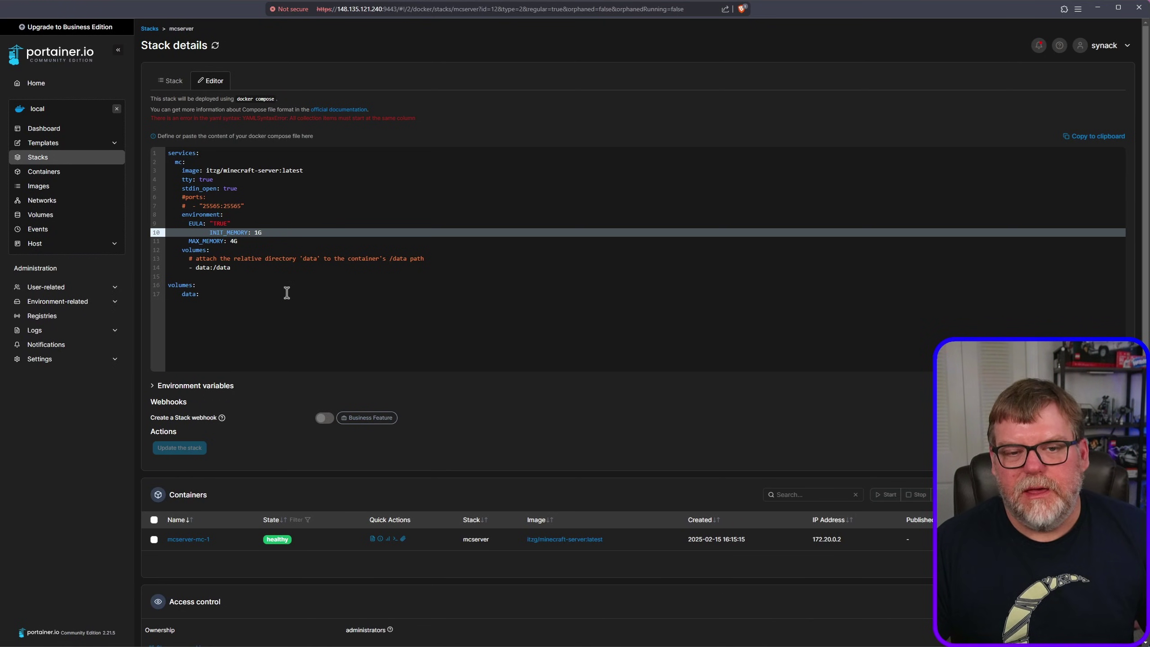
key(Delete)
key(Delete)
key(Delete)
key(Delete)
key(Delete)
key(Delete)
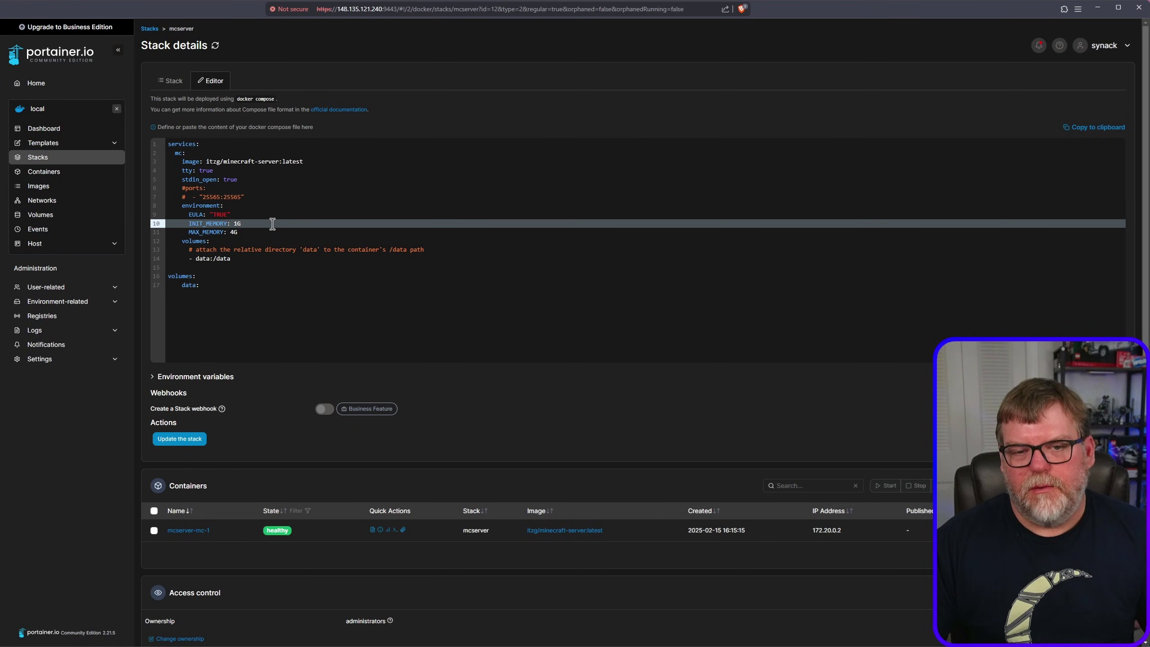
click(255, 232)
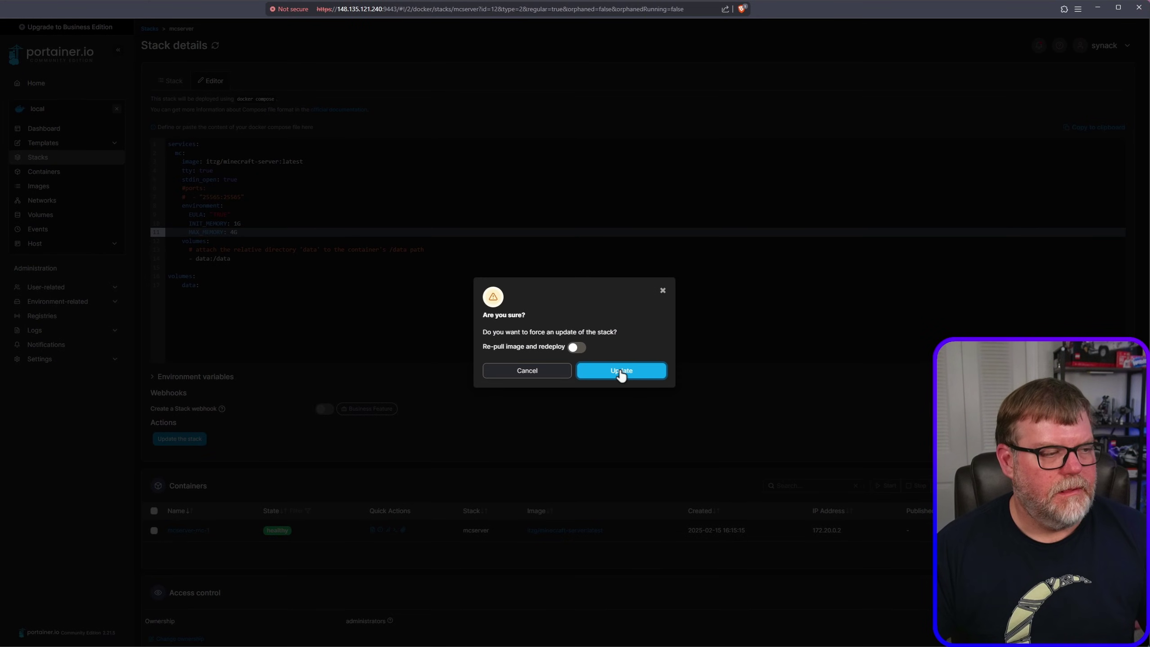
- Update the mcserver stack without re-pulling the image, and check the mcserver-mc-1 container's logs before returning to the stack details
click(621, 374)
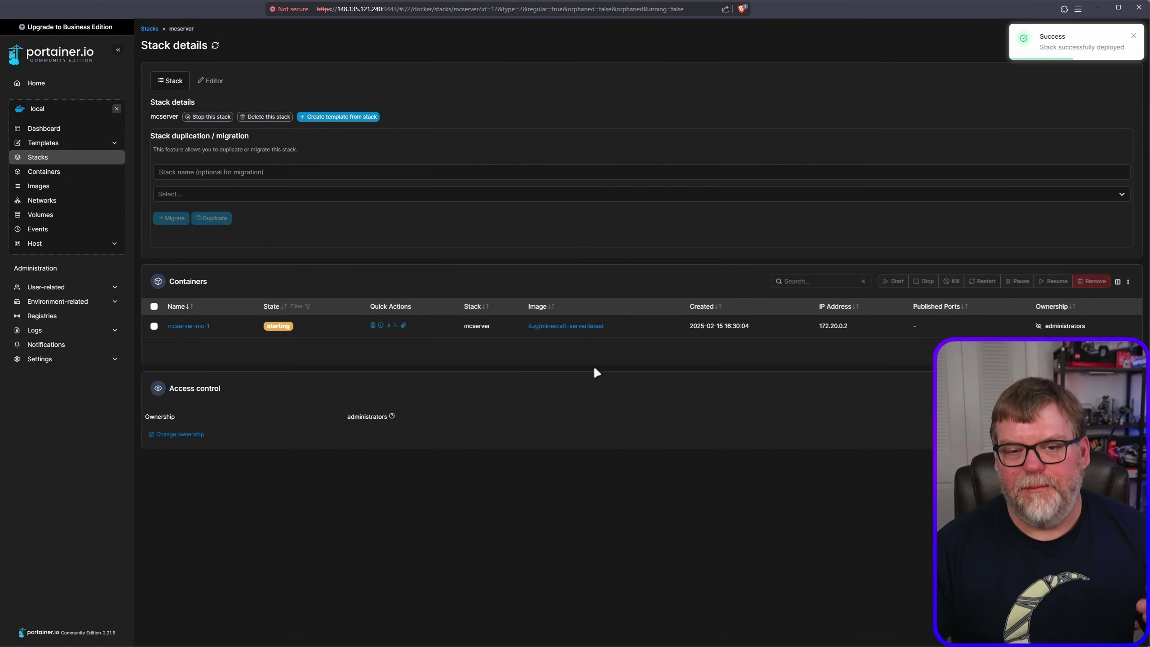
click(373, 326)
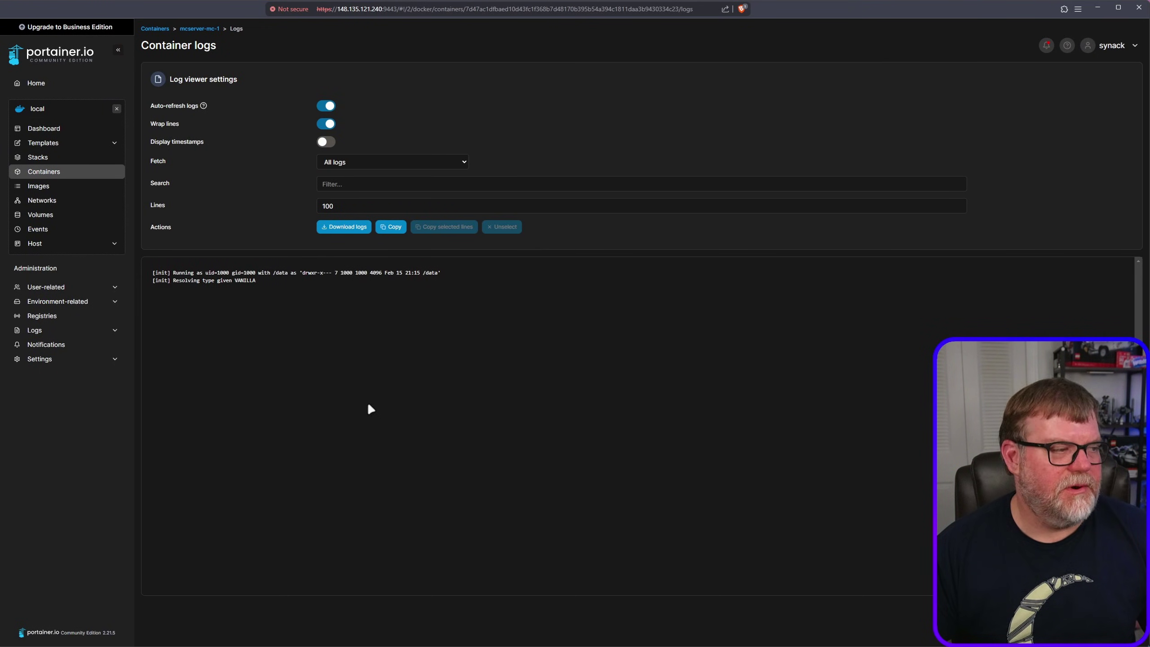
key(alt+Left)
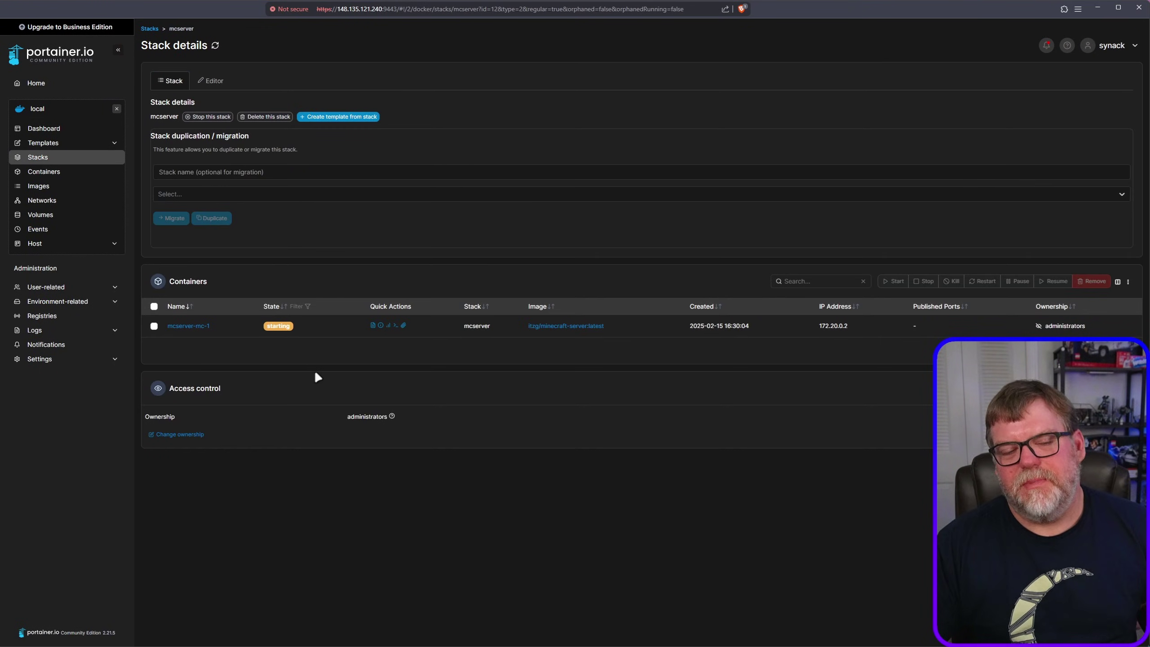